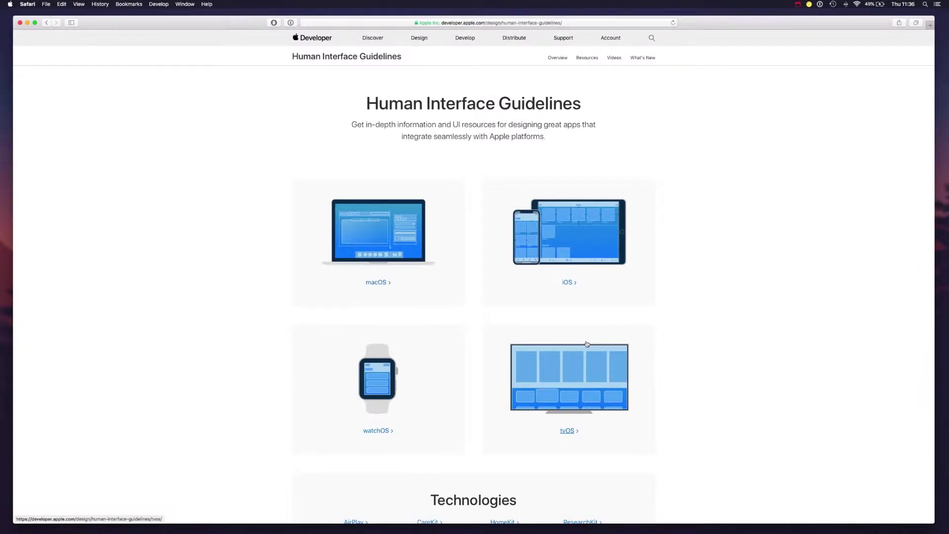
Look over the Human Interface Guidelines overview, and open and skim the macOS Design Themes page.
scroll(586, 346, "down", 5)
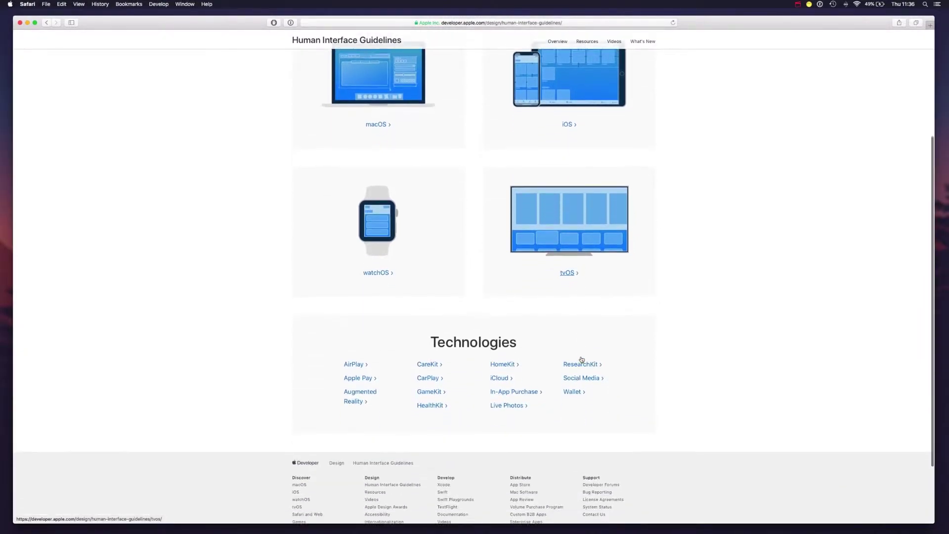
scroll(582, 360, "up", 5)
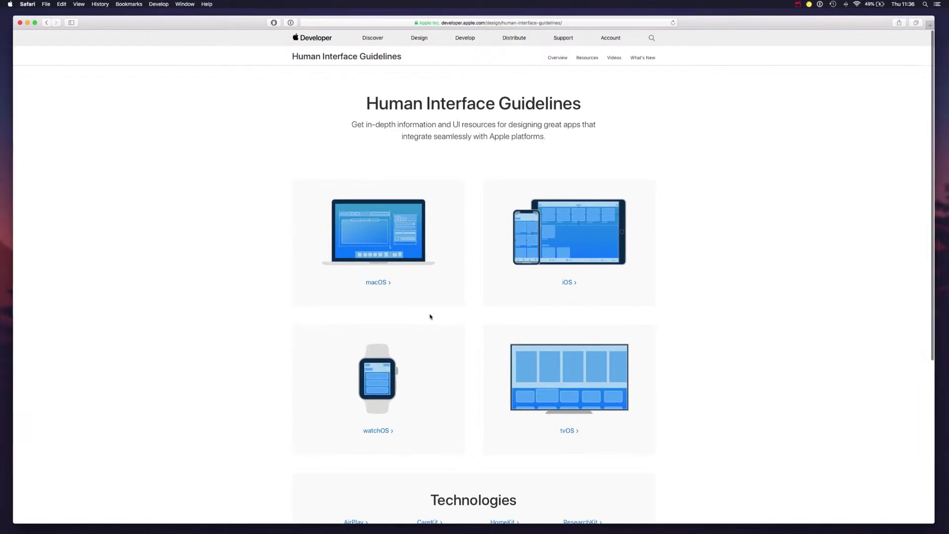
left_click(412, 285)
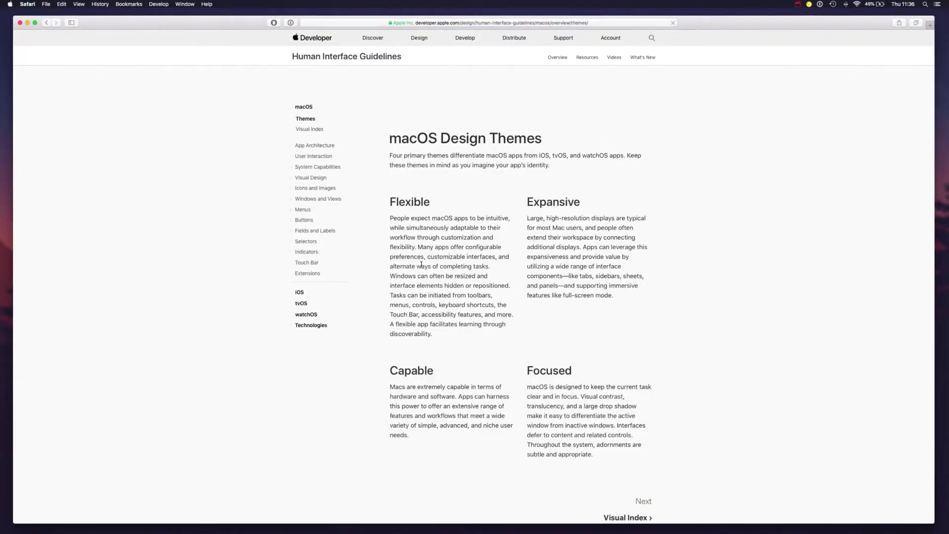
scroll(417, 251, "down", 10)
scroll(346, 197, "up", 10)
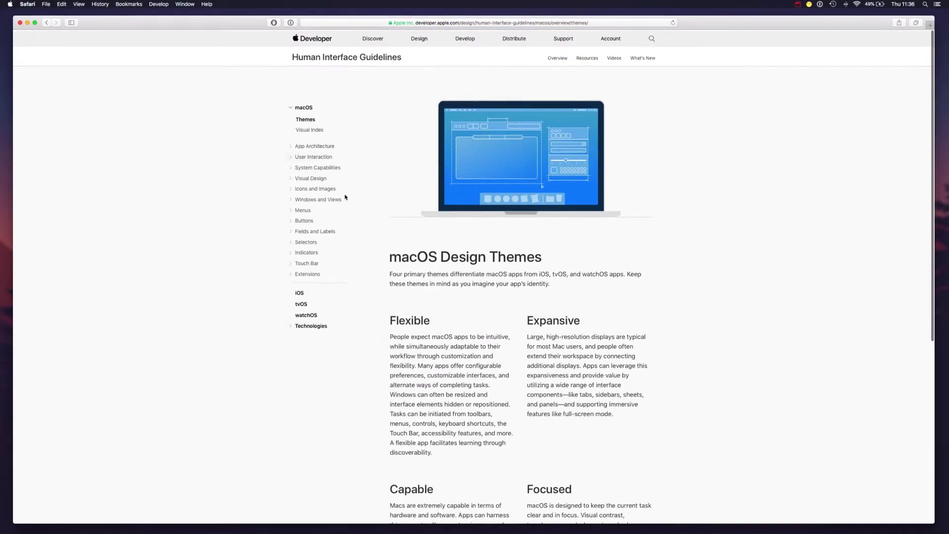
Open the Alerts page in the macOS Windows and Views section and read through its guidance.
left_click(312, 199)
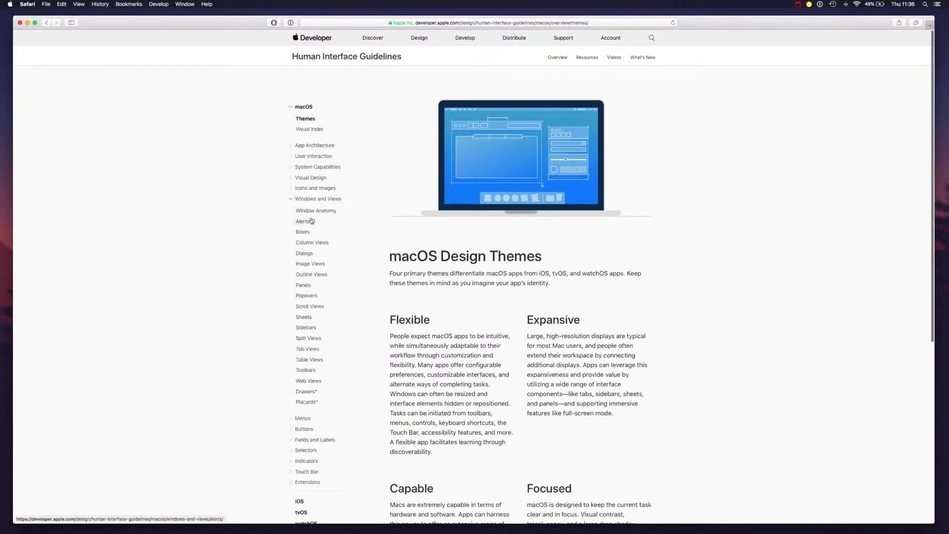
left_click(307, 222)
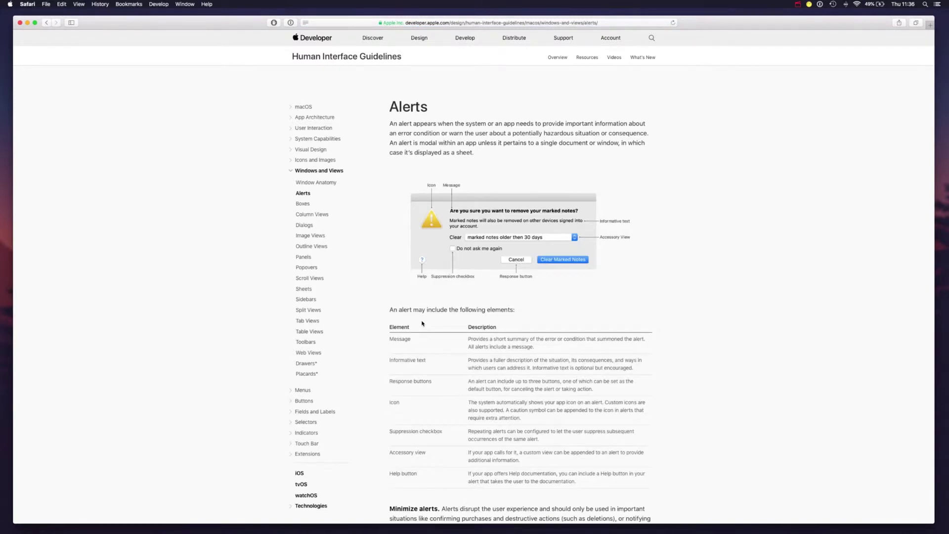
scroll(496, 285, "down", 2)
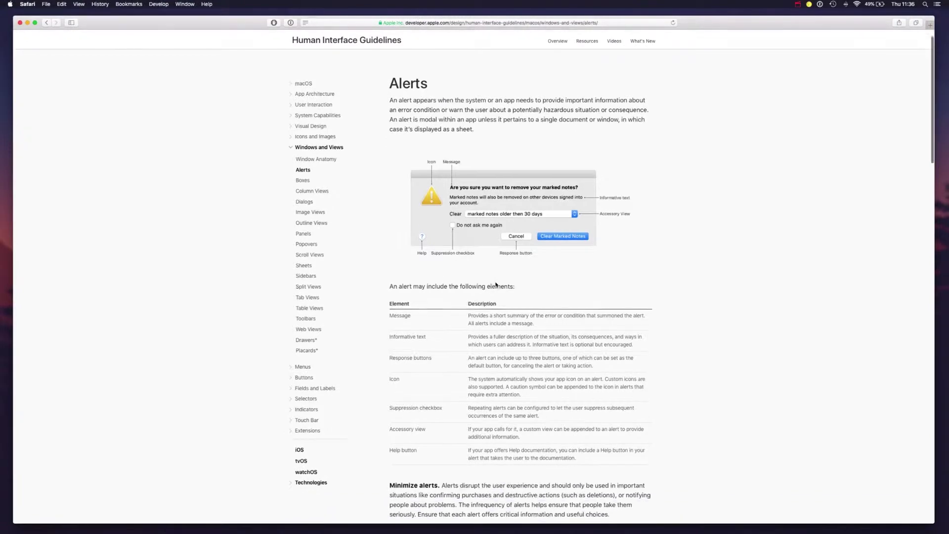
scroll(496, 285, "down", 10)
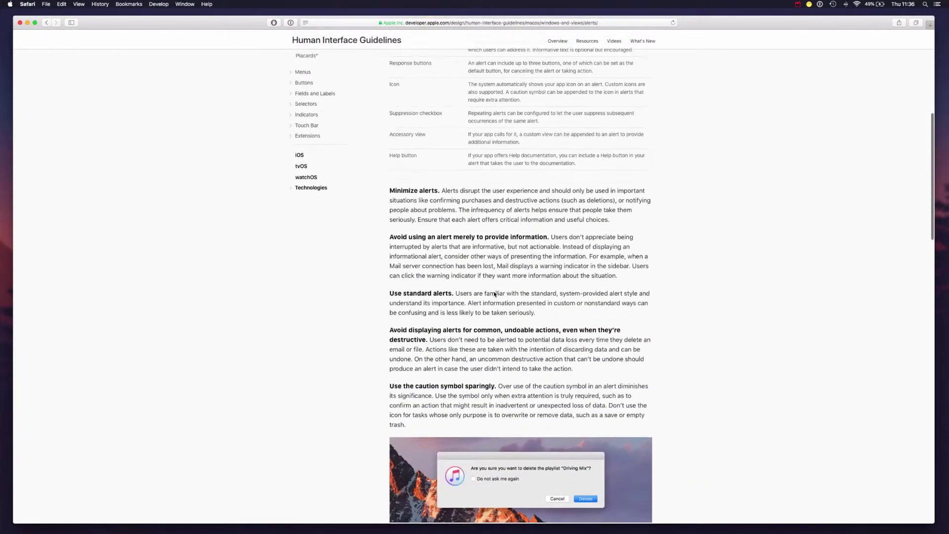
scroll(494, 294, "down", 5)
scroll(493, 302, "up", 15)
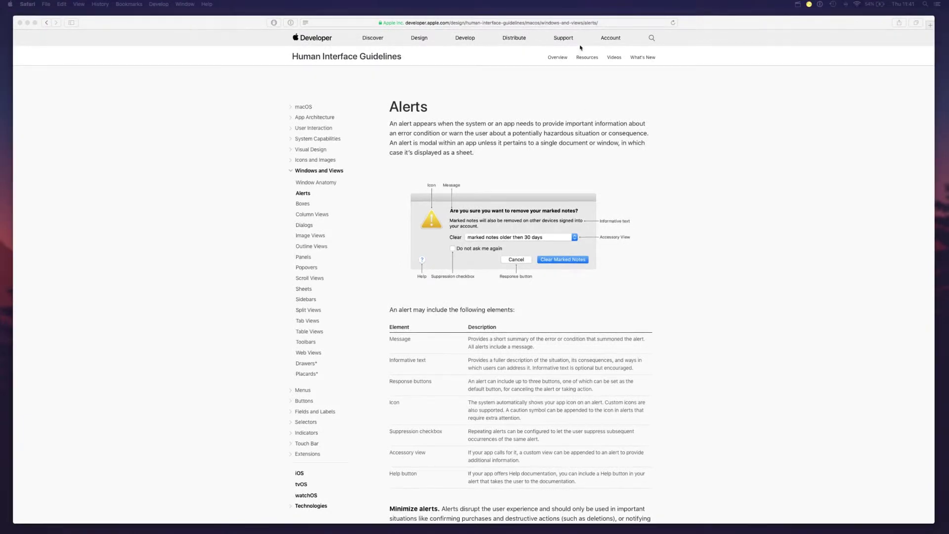
Try to add the iOS Sketch library from the Apple Design Resources page to Sketch, and close Sketch's preferences.
left_click(588, 57)
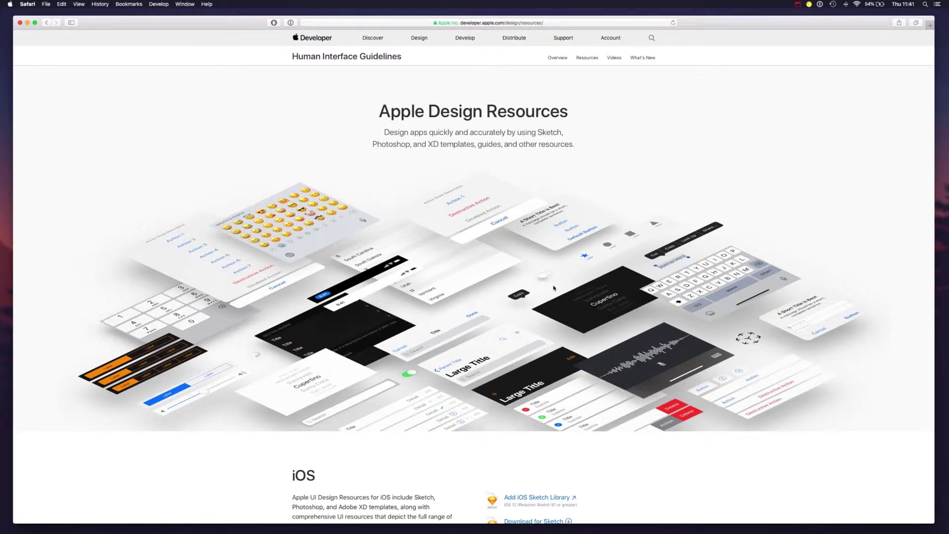
scroll(553, 288, "down", 10)
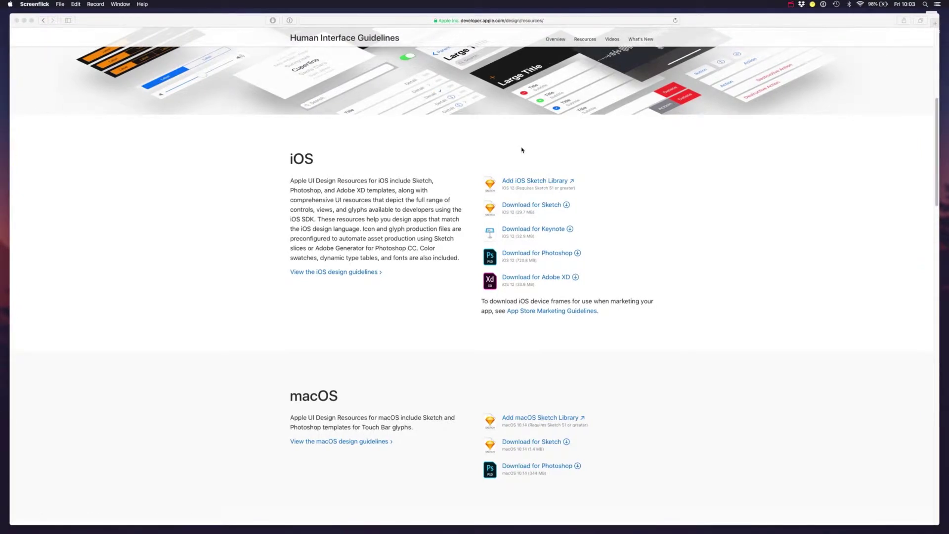
left_click(525, 179)
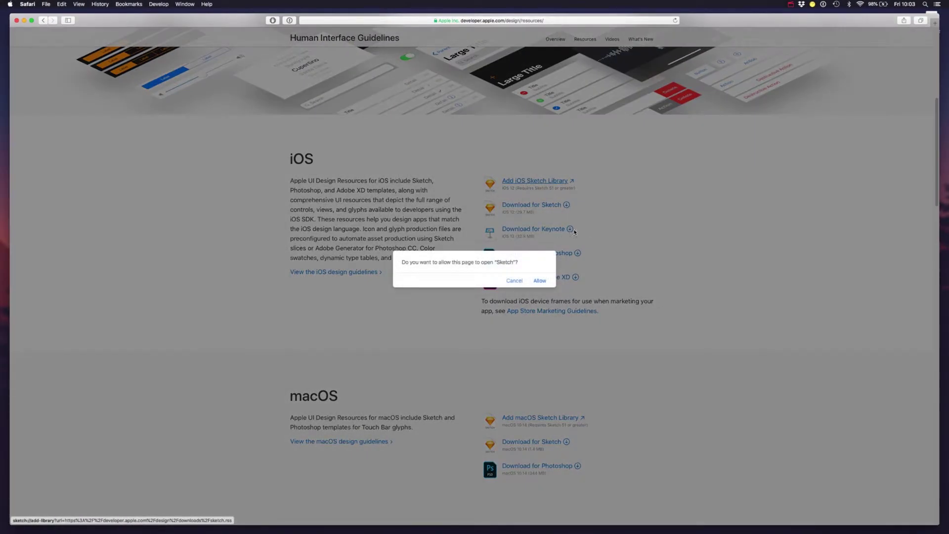
left_click(541, 280)
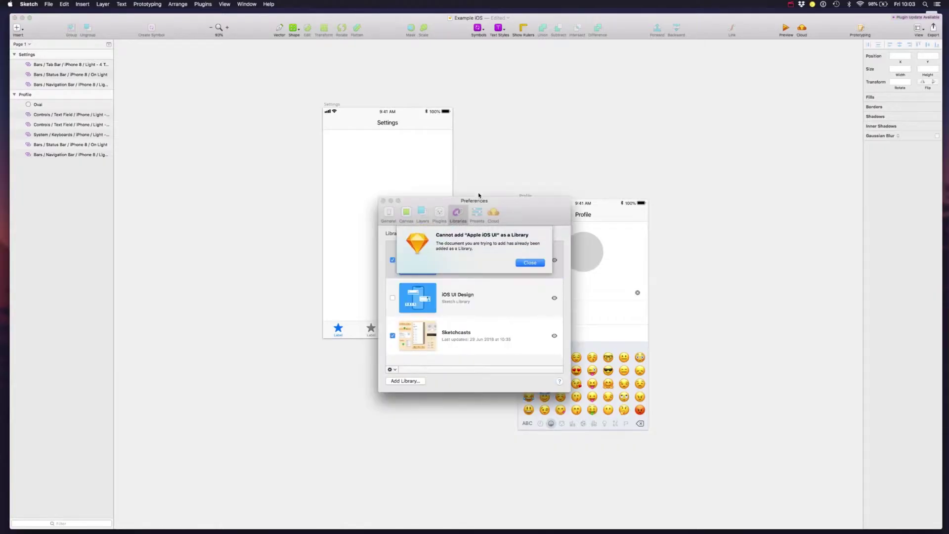
left_click(527, 264)
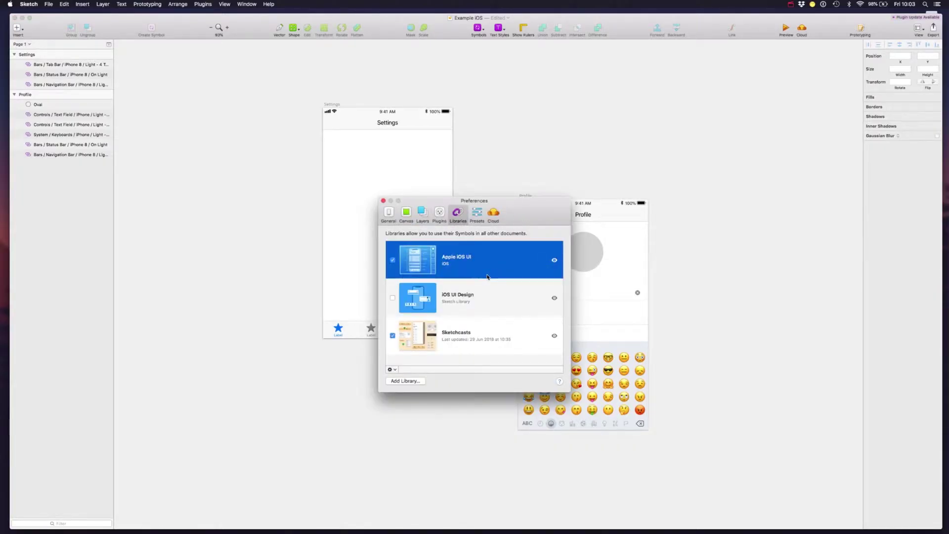
left_click(384, 201)
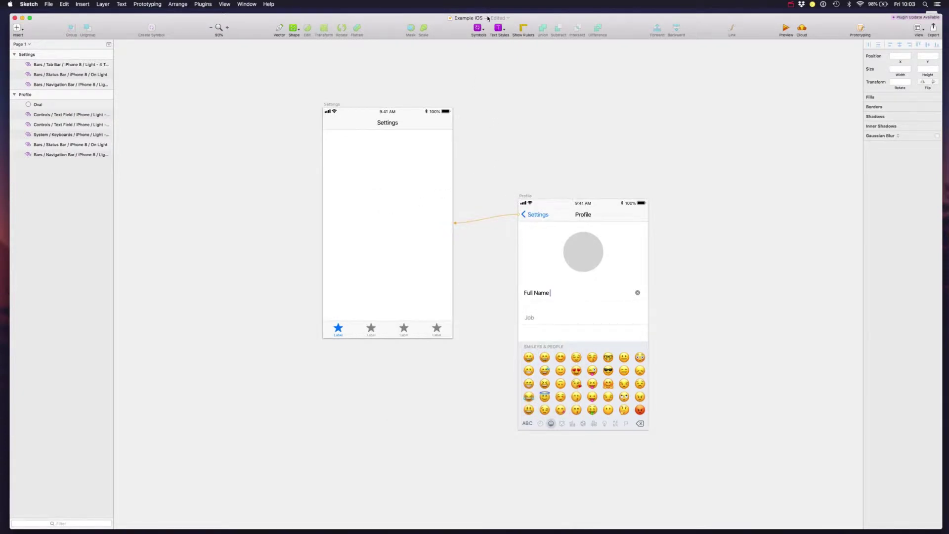
Browse the Apple iOS UI symbols down to the Activity View Action glyphs, and select the Profile artboard's navigation bar.
left_click(478, 31)
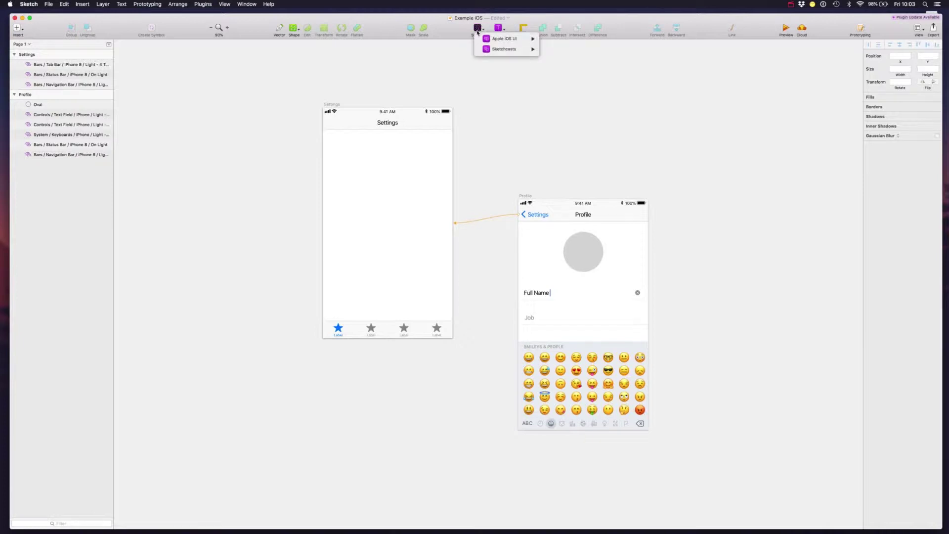
mouse_move(516, 49)
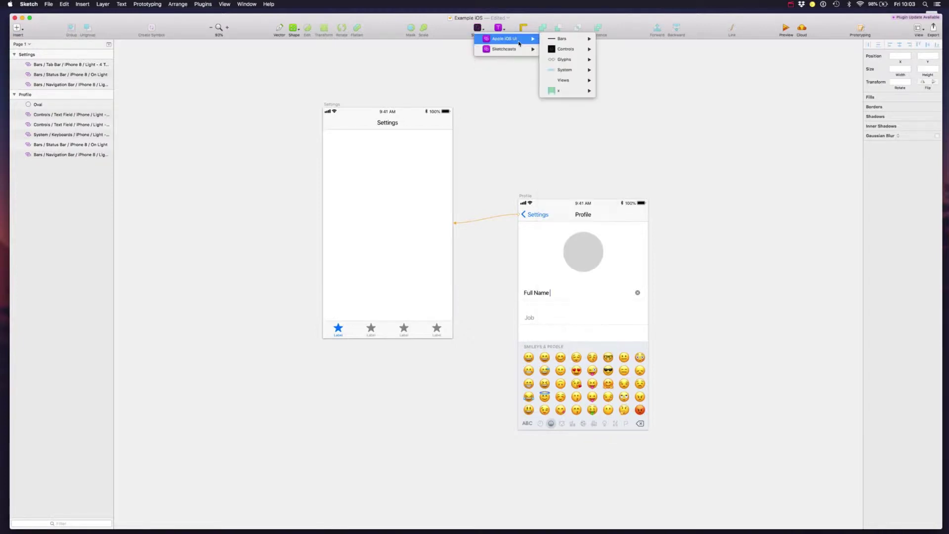
mouse_move(571, 39)
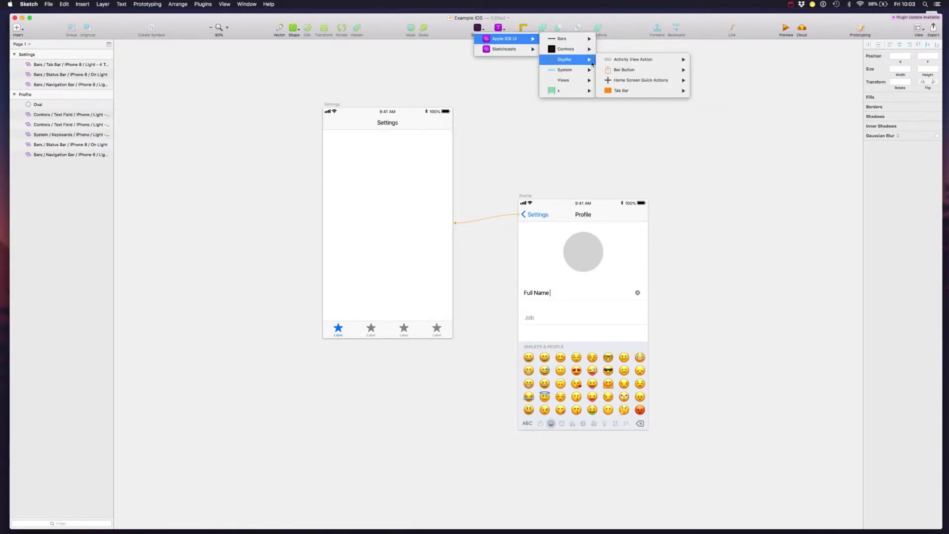
mouse_move(643, 60)
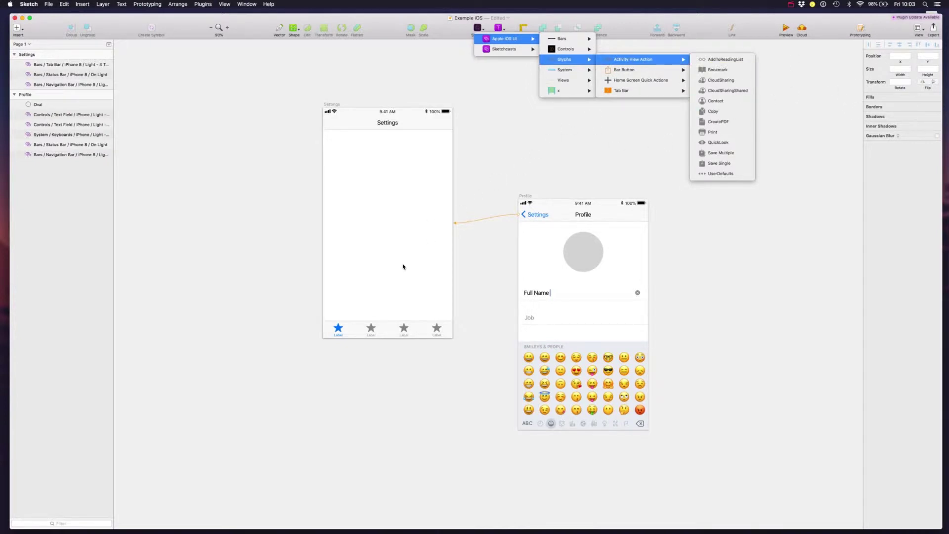
left_click(548, 227)
left_click(546, 221)
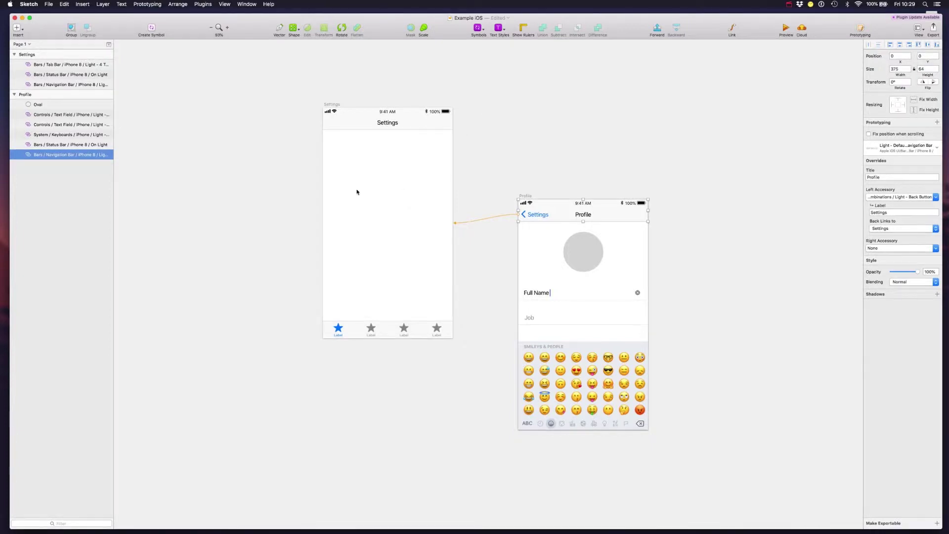
Label the Settings artboard's four tab bar items Home, Browse, Search and Settings, and link the fourth tab to the Profile artboard.
left_click(356, 330)
left_click(895, 208)
type("Home")
left_click(882, 276)
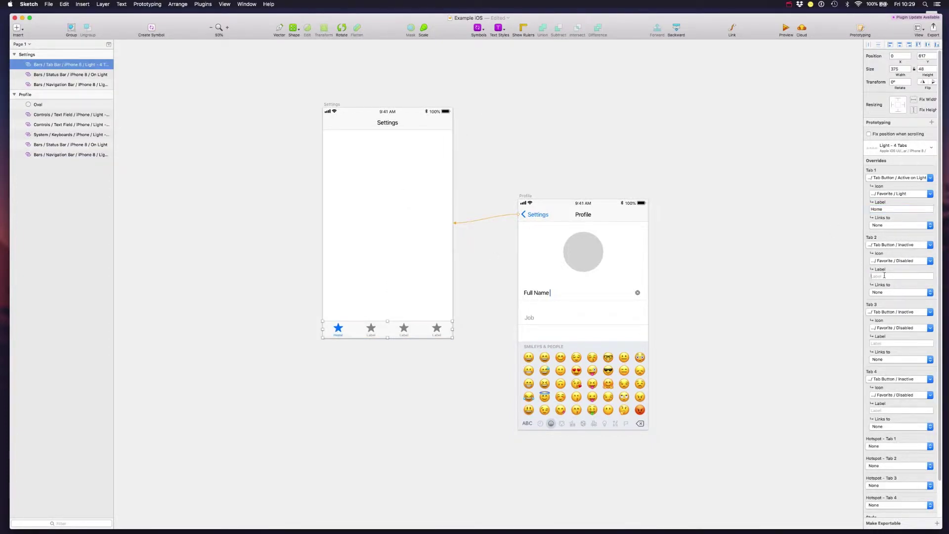
type("Browse")
left_click(882, 343)
type("Search")
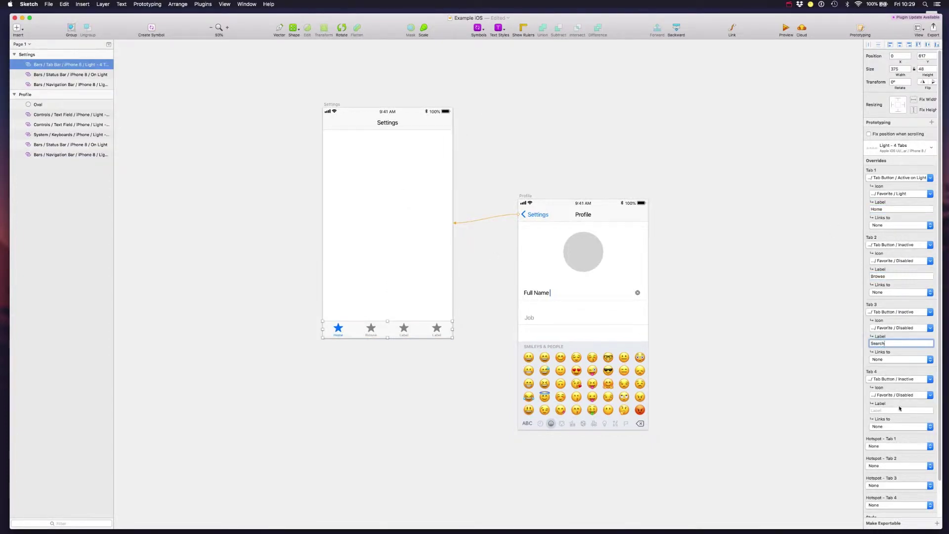
left_click(899, 410)
type("Settings")
left_click(899, 426)
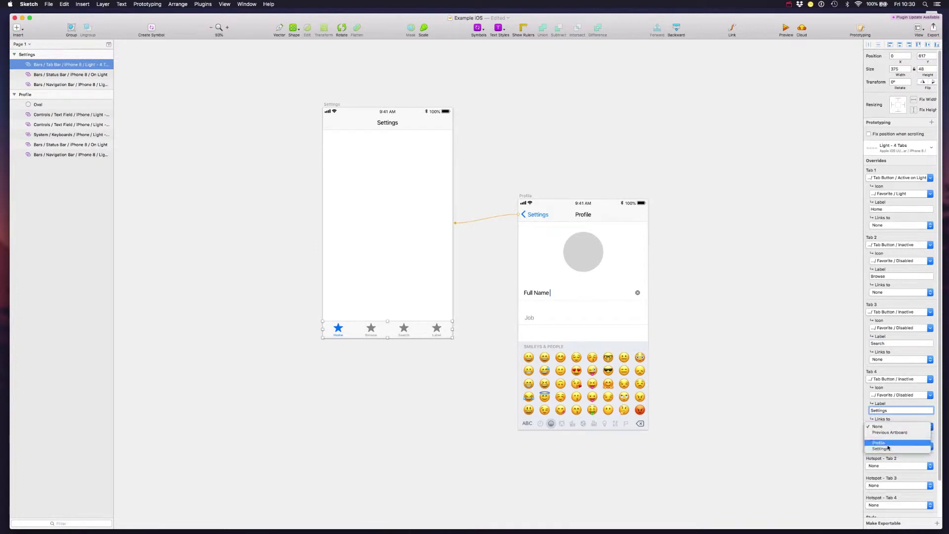
left_click(890, 447)
Set the tab bar icons to TopRated / Disabled for Browse, Search / Disabled for Search and More / Disabled for Settings.
left_click(904, 394)
mouse_move(906, 416)
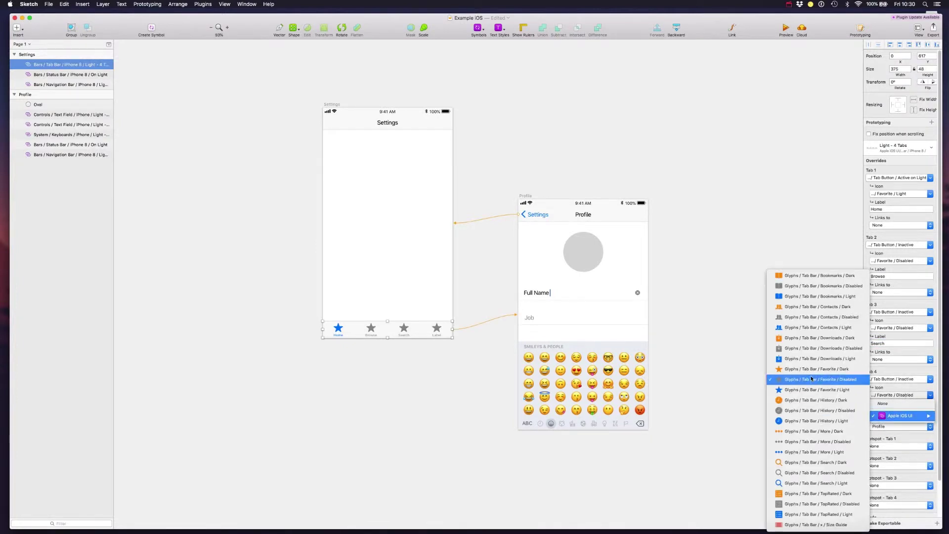
left_click(900, 328)
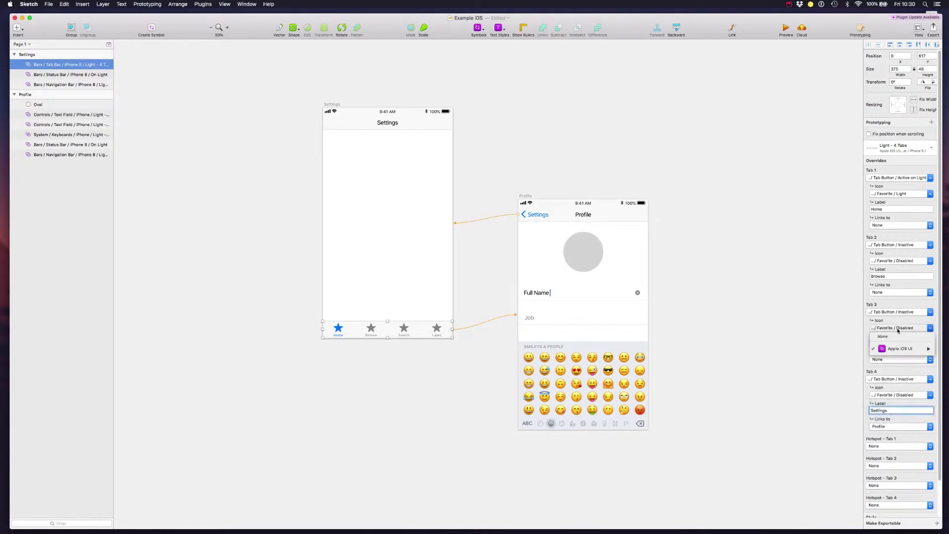
mouse_move(905, 348)
left_click(819, 473)
left_click(900, 394)
mouse_move(905, 416)
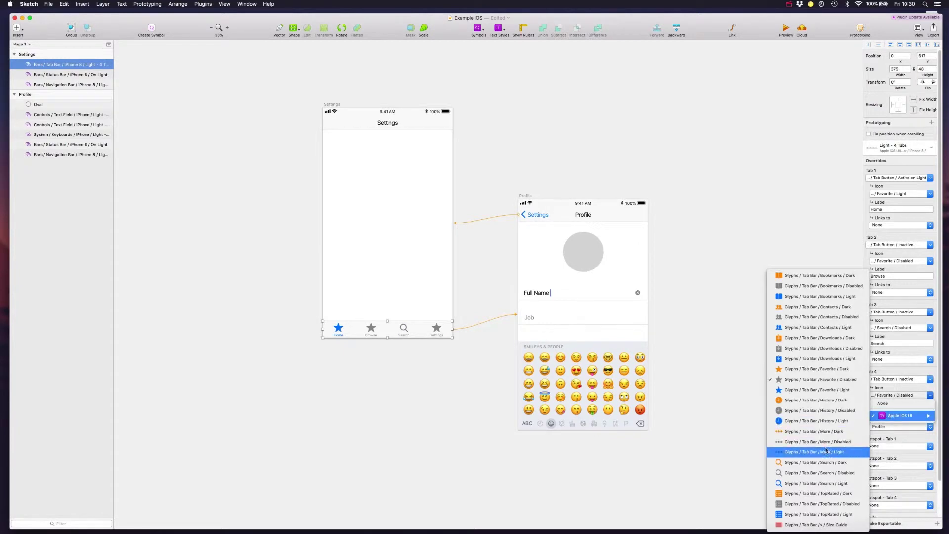
left_click(826, 447)
left_click(897, 261)
mouse_move(906, 278)
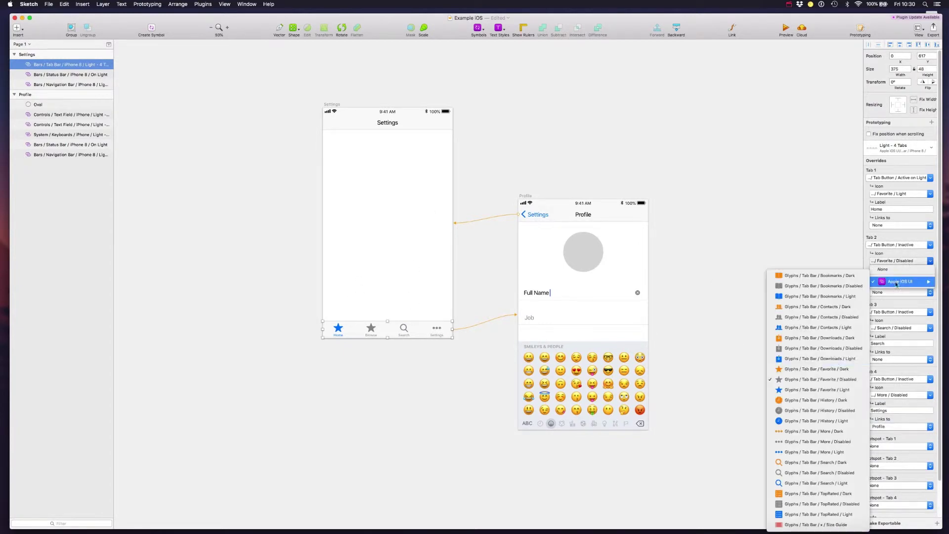
left_click(811, 426)
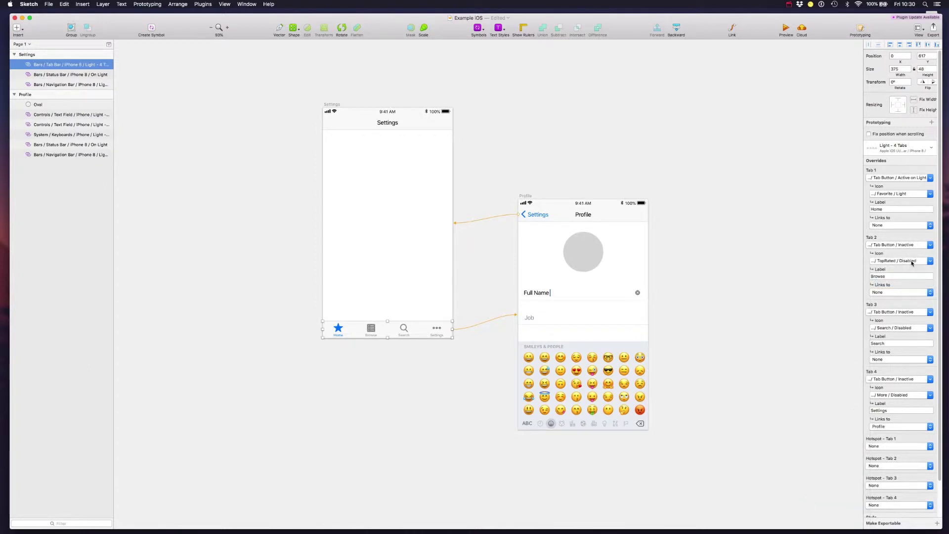
Insert an Apple iOS UI iPhone TableViewCell, Light - Default, below the Settings navigation bar and set its title to Profile.
left_click(413, 252)
left_click(477, 27)
mouse_move(504, 39)
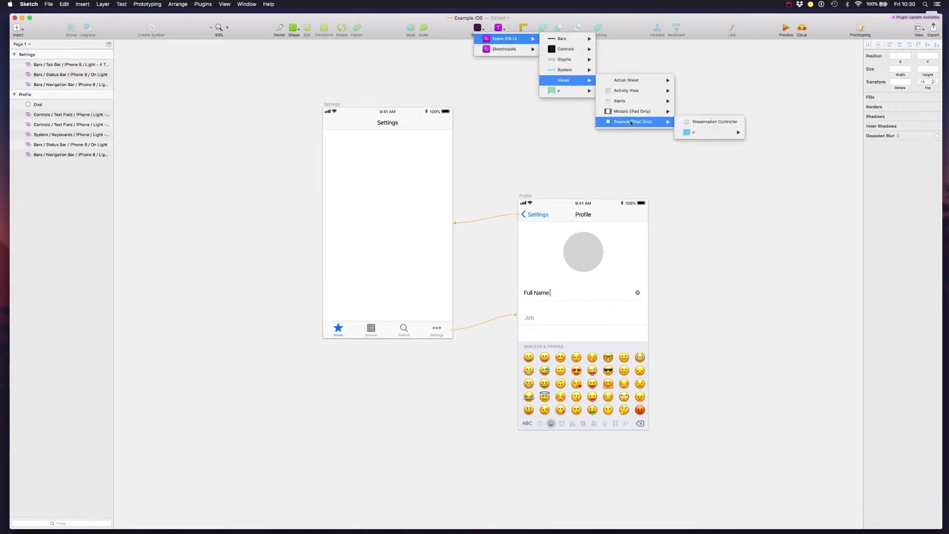
mouse_move(566, 49)
mouse_move(628, 142)
mouse_move(698, 153)
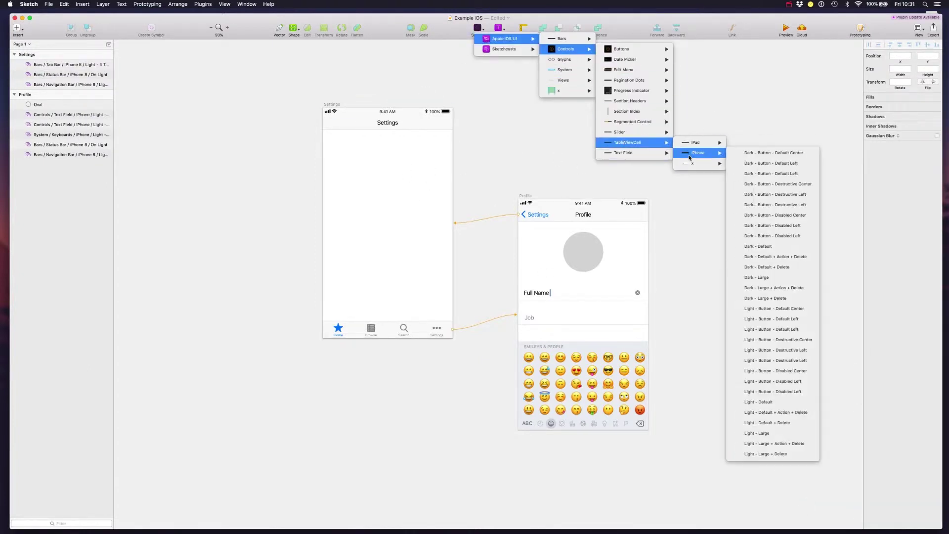
left_click(777, 405)
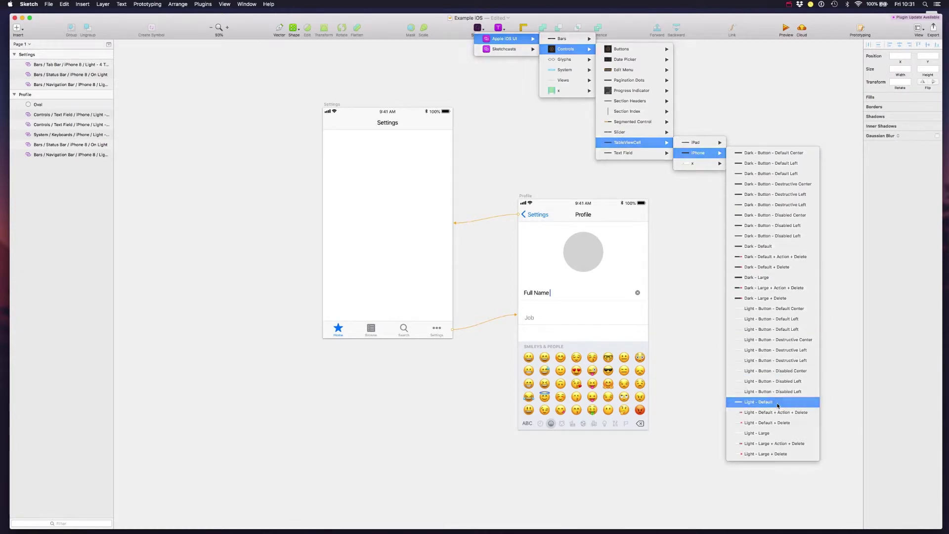
left_click(389, 147)
left_click(895, 193)
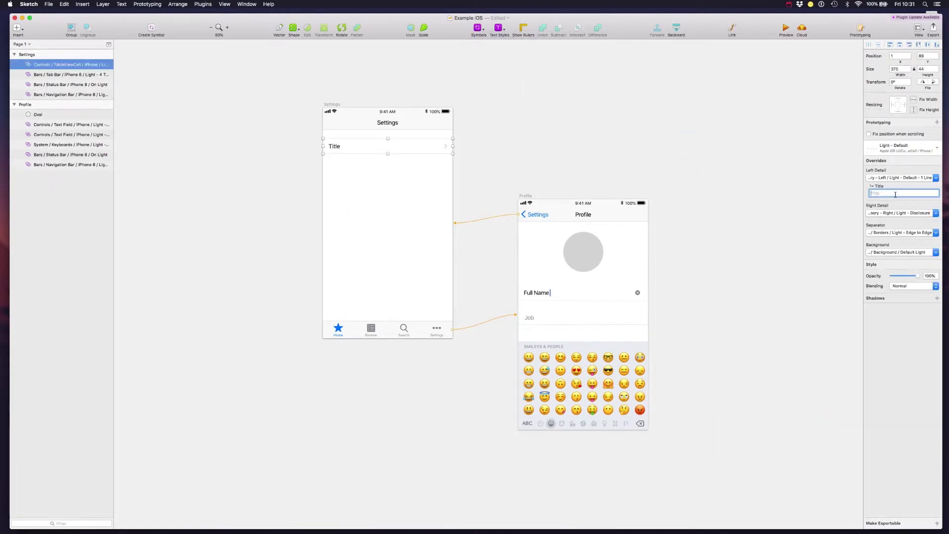
type("Profile")
key("Return")
Duplicate the Profile table row three times, stacking the copies directly beneath it on the Settings artboard.
key("super+d")
left_click_drag(412, 149, 403, 164)
key("super+d")
key("super+d")
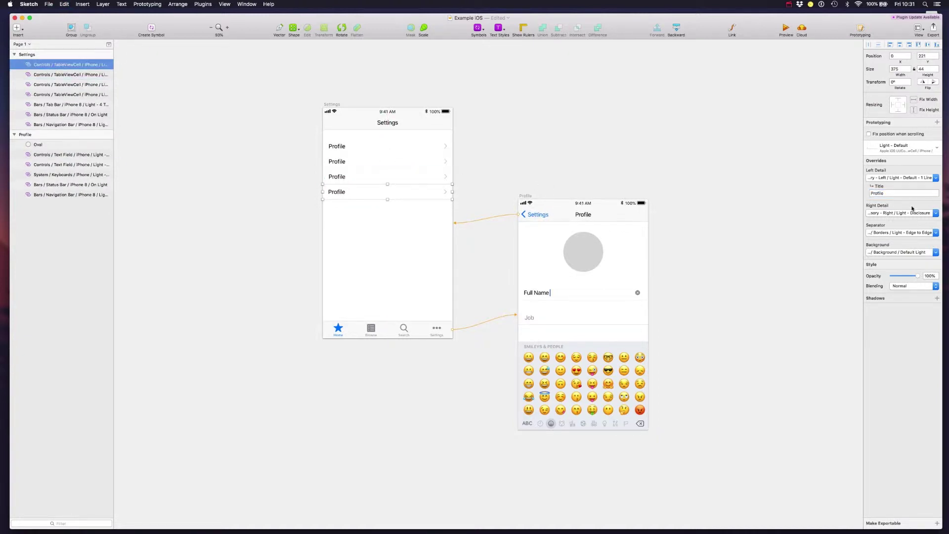
Retitle the duplicated rows Billing, Playback and Sharing, from the second row down to the fourth.
left_click(911, 193)
type("Sharing")
key("Return")
key("Tab")
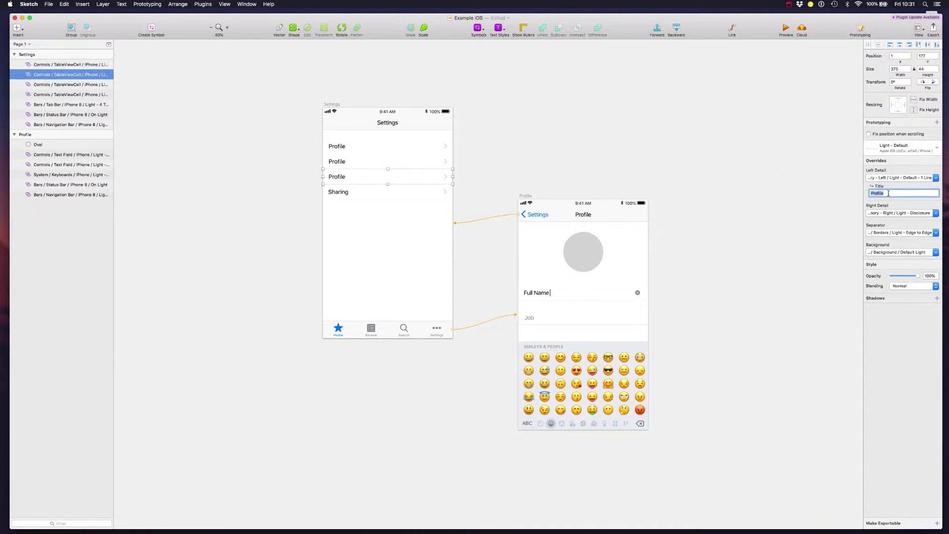
type("Playback")
key("Return")
key("Tab")
type("Billing")
key("Return")
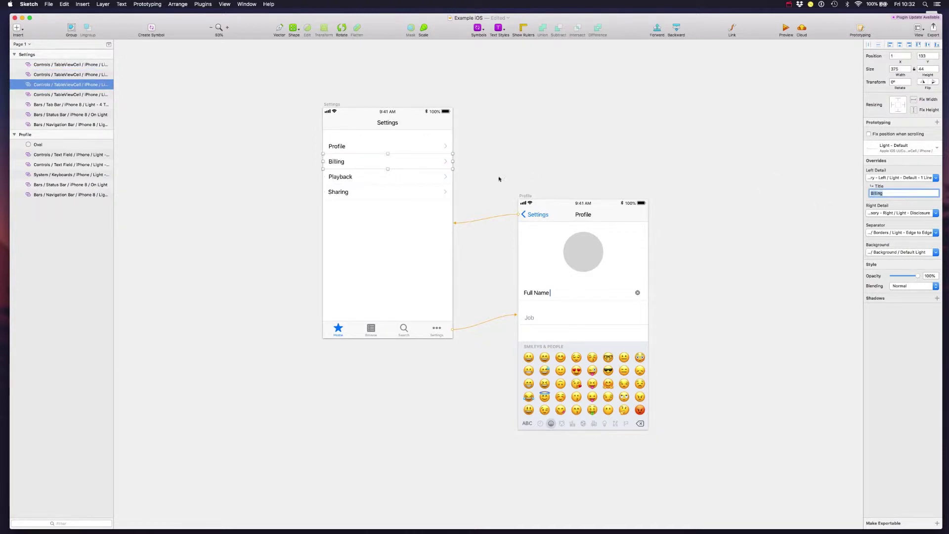
Remove the tab bar's Tab 4 link to the Profile artboard by setting its link target to None.
key("Tab")
left_click(466, 197)
left_click(430, 330)
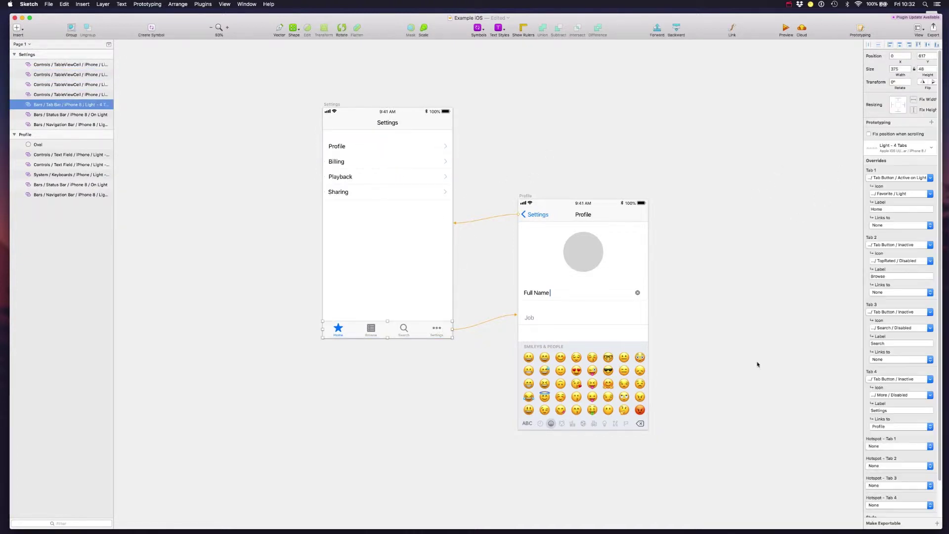
scroll(889, 474, "down", 2)
left_click(901, 388)
left_click(890, 373)
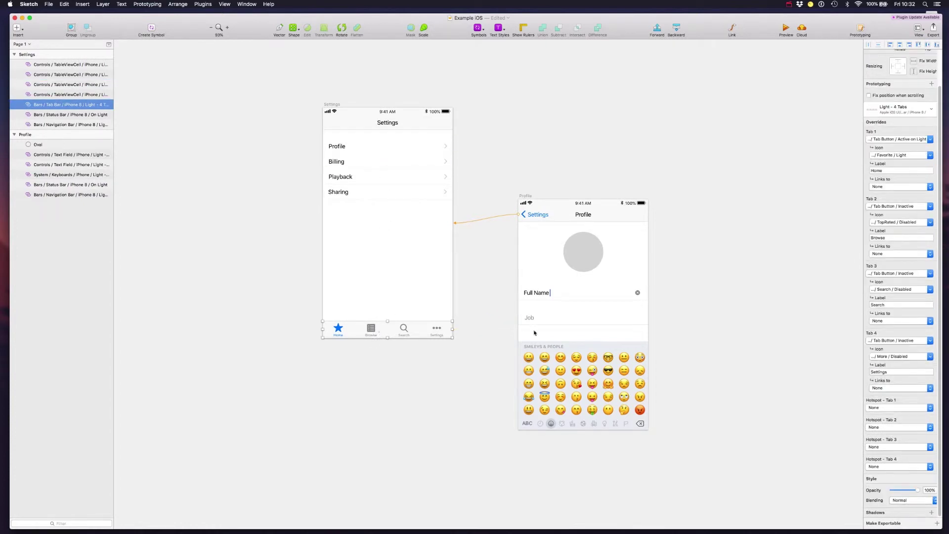
Set the Home tab's icon to Bookmarks / Disabled and the Settings tab's icon to More / Light.
left_click(900, 155)
mouse_move(897, 182)
left_click(859, 188)
left_click(904, 356)
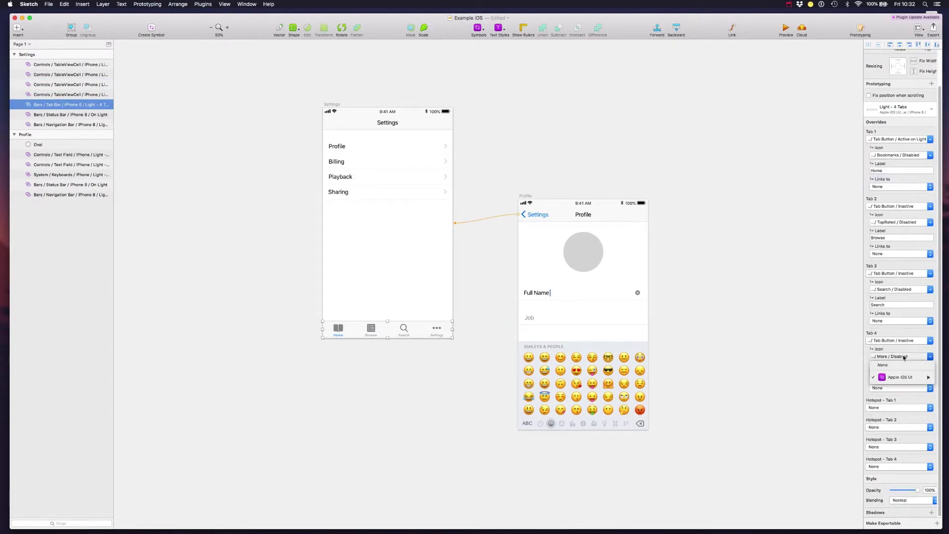
mouse_move(899, 377)
left_click(816, 452)
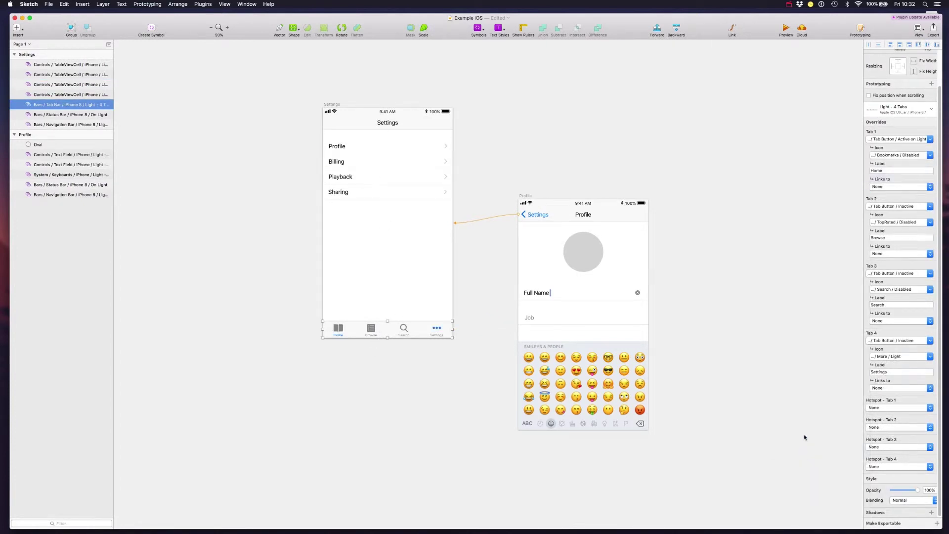
Set the Home tab button to Inactive and the Settings tab button to Active on Light.
left_click(912, 140)
mouse_move(899, 159)
left_click(837, 171)
left_click(900, 341)
mouse_move(898, 361)
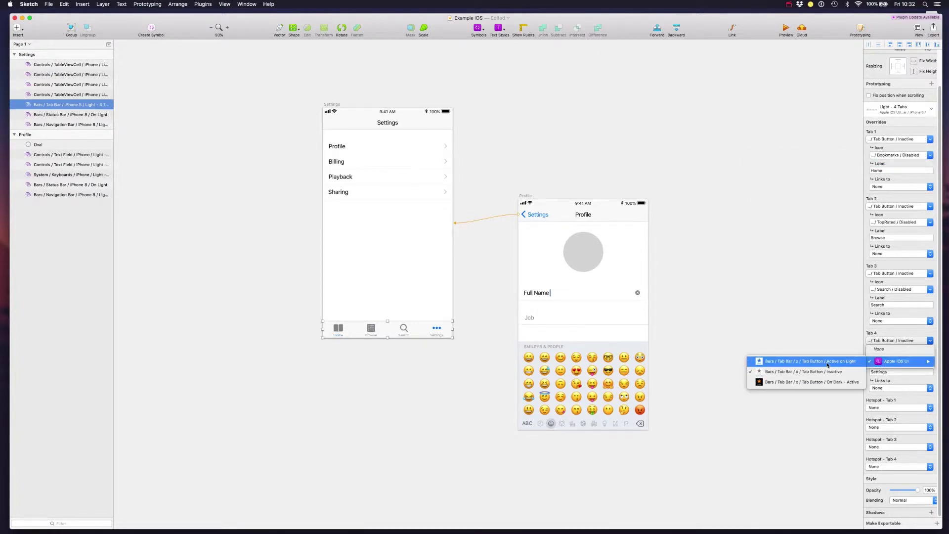
left_click(827, 365)
Link the Profile table row on the Settings artboard to the Profile artboard.
left_click(381, 146)
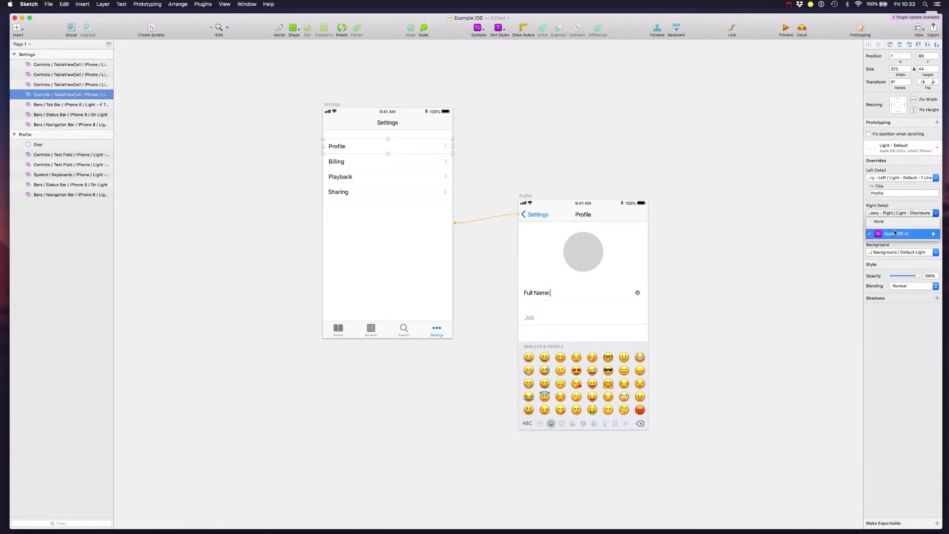
left_click(733, 29)
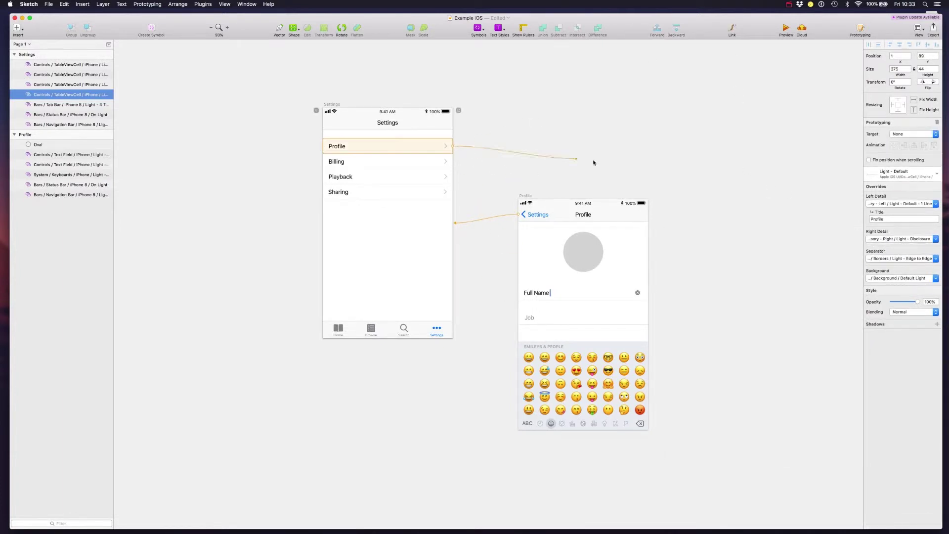
left_click(527, 201)
left_click(529, 197)
left_click(544, 125)
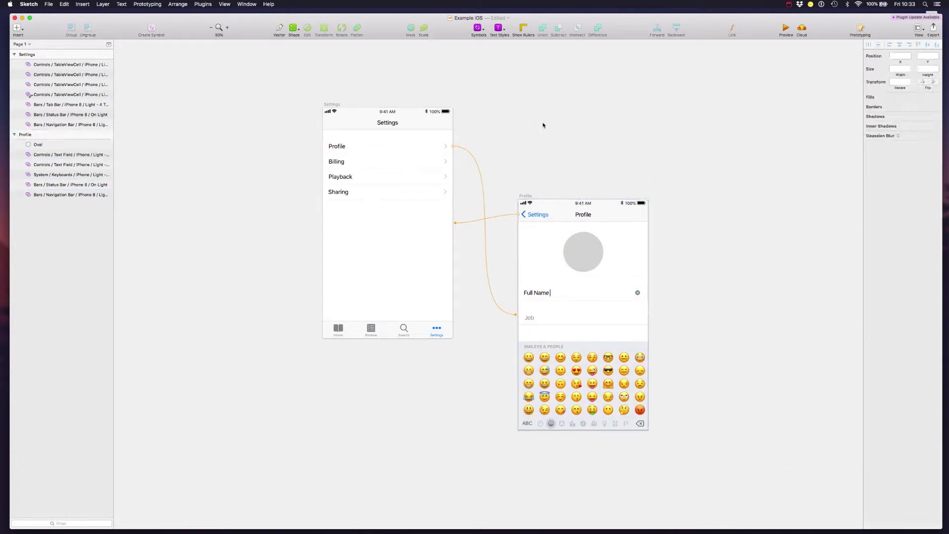
Preview the prototype, testing navigation between the Profile and Settings screens through the Profile row, and close the preview.
left_click(785, 30)
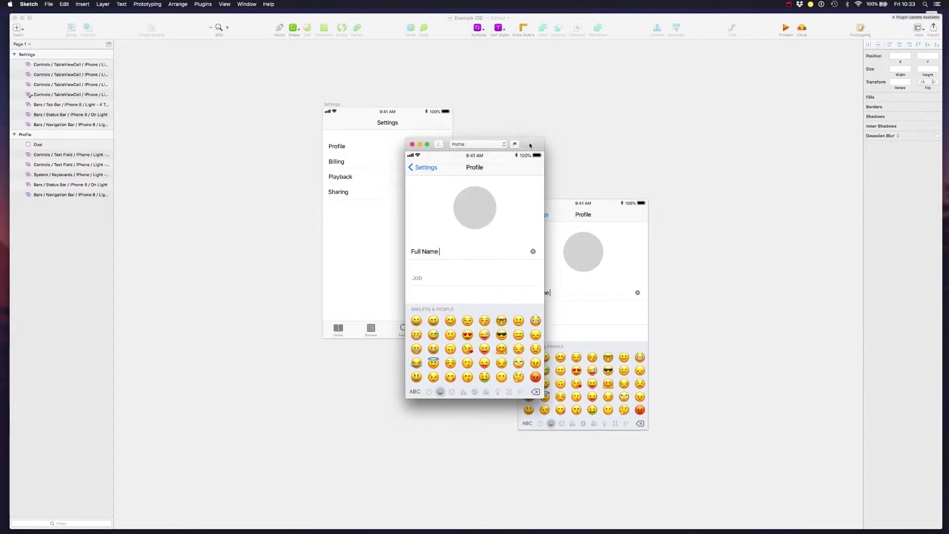
left_click(503, 144)
left_click(474, 134)
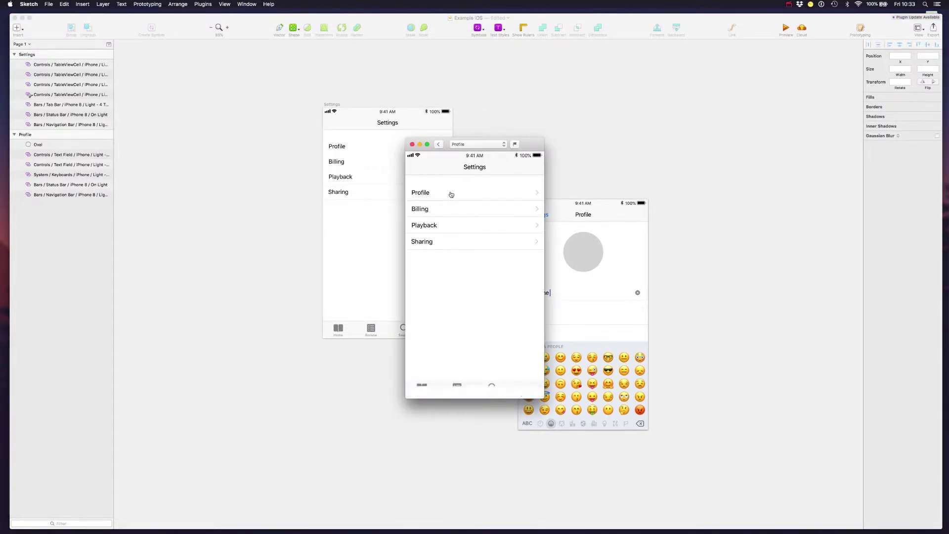
left_click(449, 193)
left_click(422, 143)
key("Escape")
Make the Settings artboard the start point of the prototype.
right_click(329, 104)
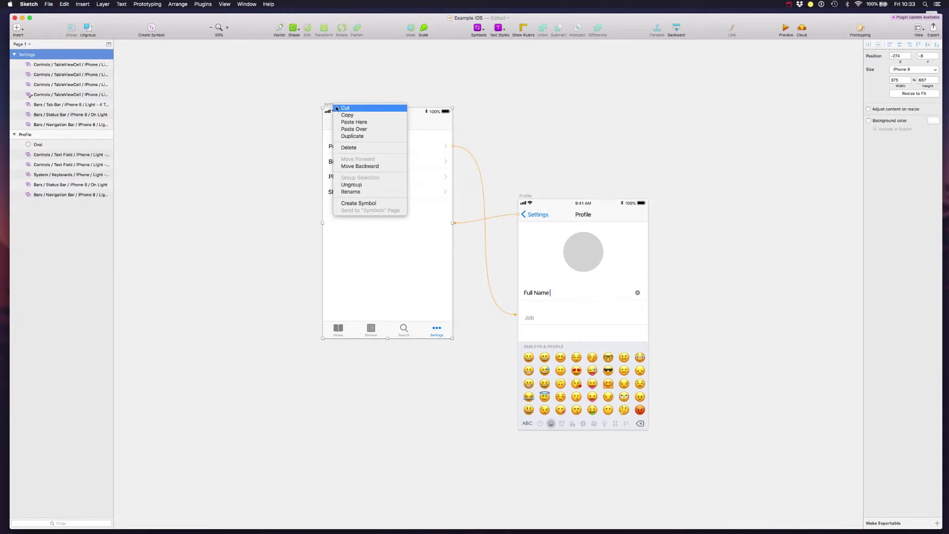
left_click(148, 4)
left_click(187, 73)
Show the prototype links again and set the Profile row's link animation to slide in from the right.
left_click(447, 146)
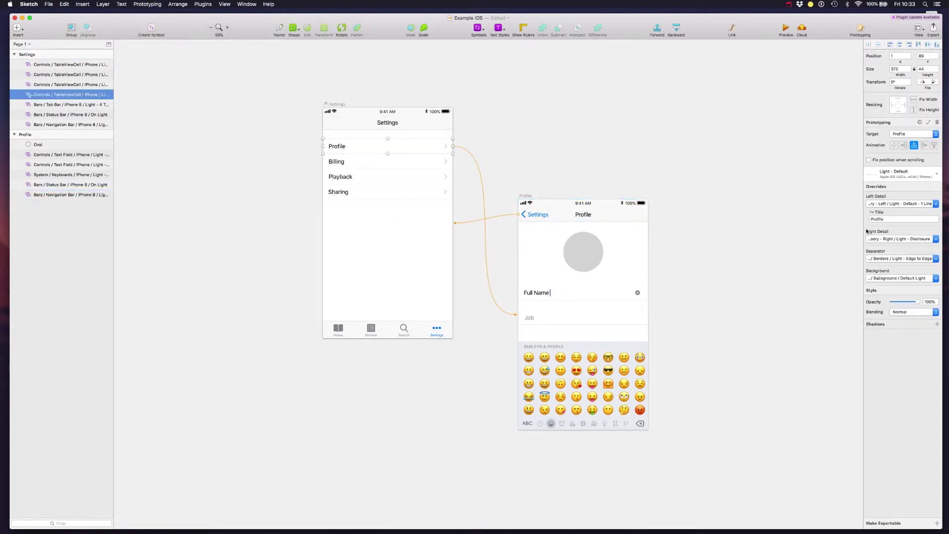
key("Escape")
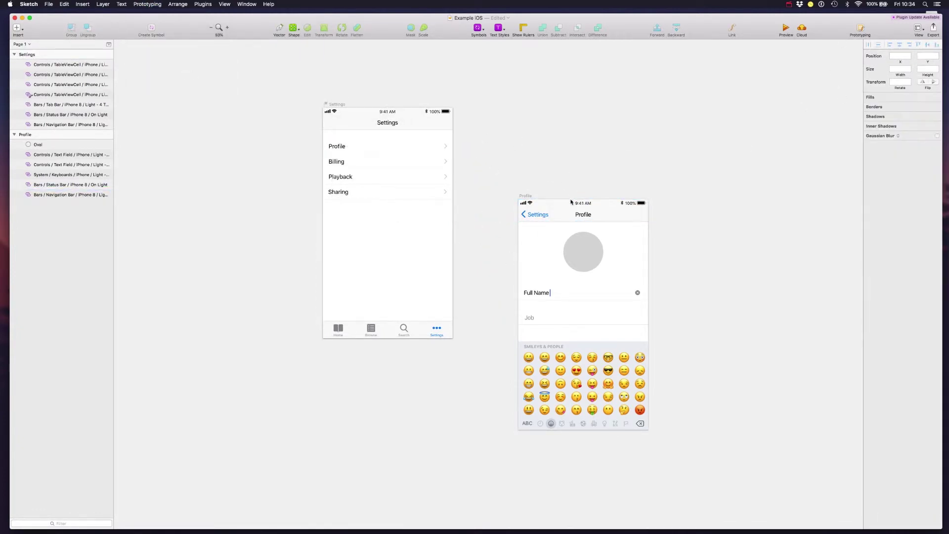
left_click(862, 29)
left_click(453, 147)
key("Escape")
left_click(452, 146)
left_click(904, 145)
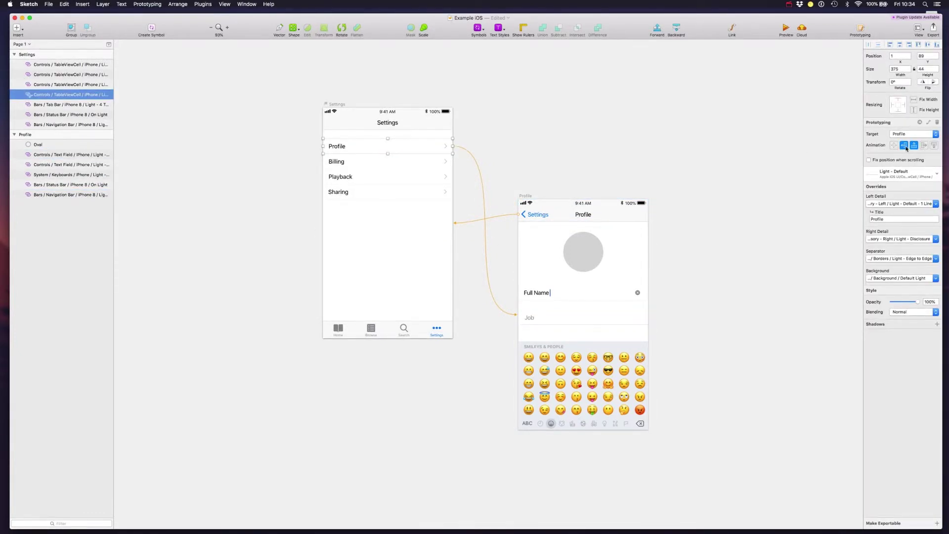
Select the Profile artboard's navigation bar and test its Settings back button in the prototype preview.
left_click(520, 219)
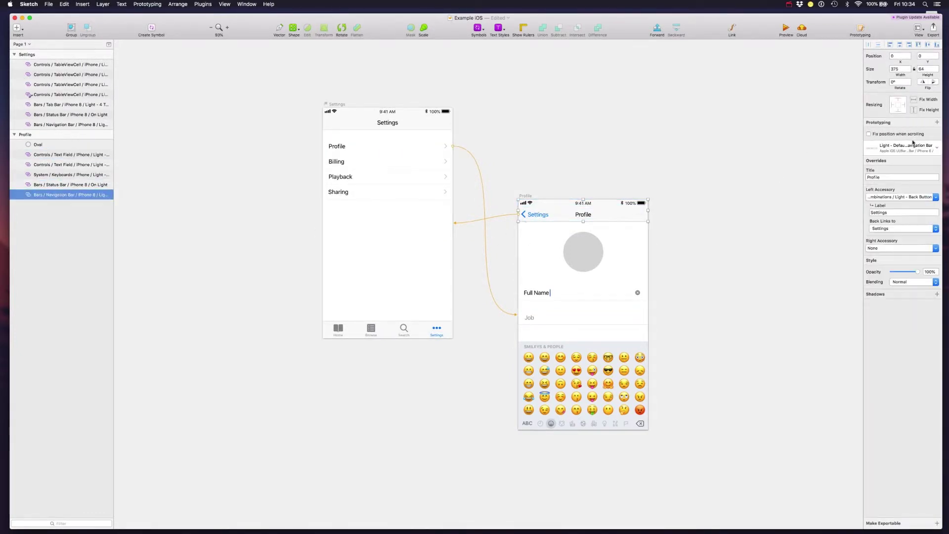
key("super+p")
left_click(480, 195)
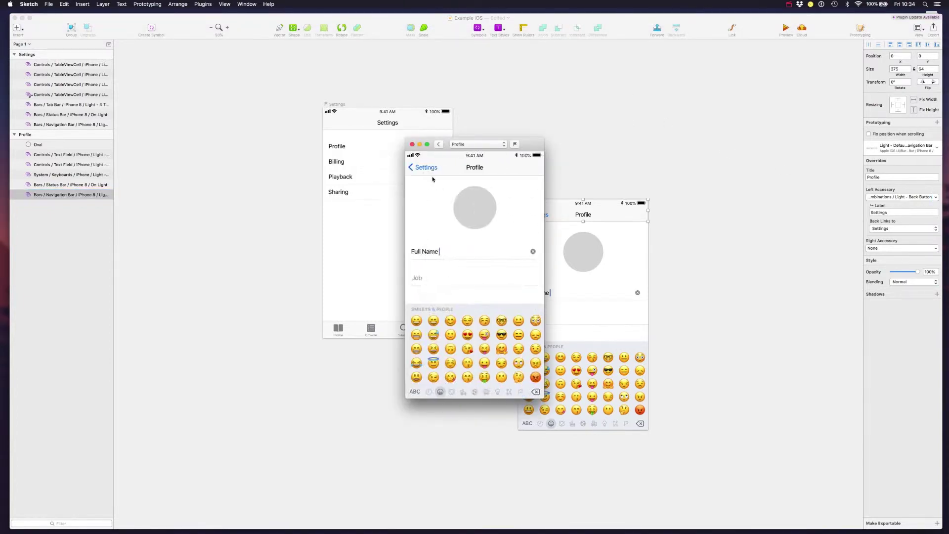
left_click(426, 169)
key("super+p")
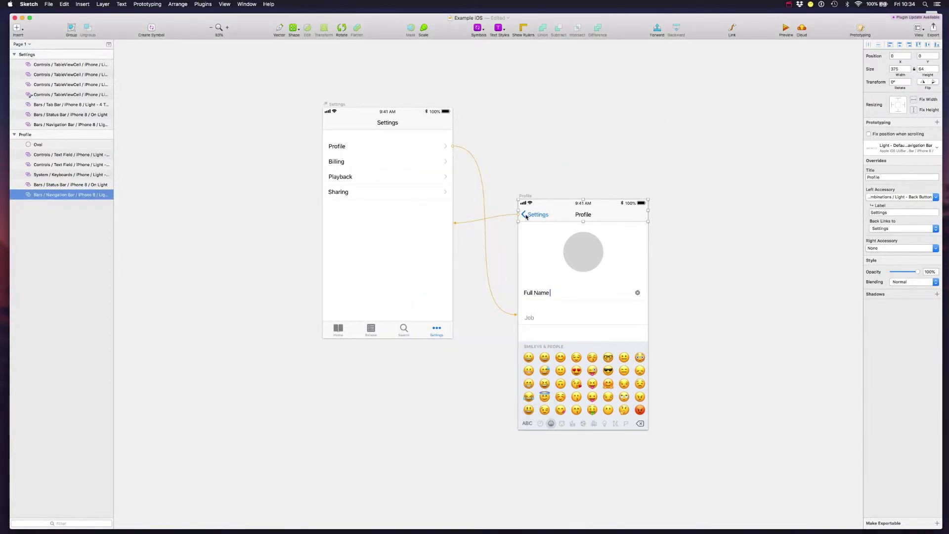
Try Previous Artboard as the Profile navigation bar's back link target, and return the target to Settings.
left_click(902, 228)
left_click(892, 212)
left_click(890, 228)
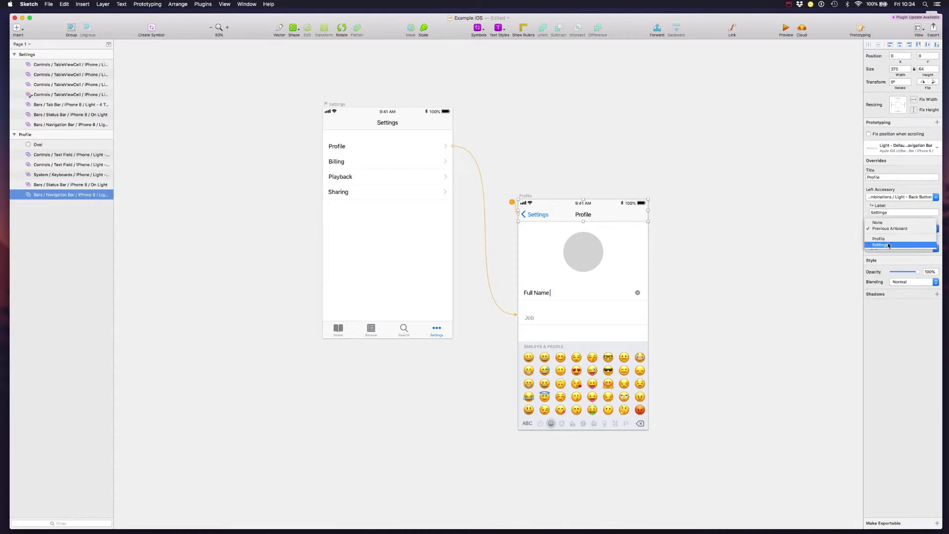
left_click(888, 245)
Preview the prototype from the Settings artboard, testing the Profile row and the Settings back button.
left_click(336, 104)
key("super+p")
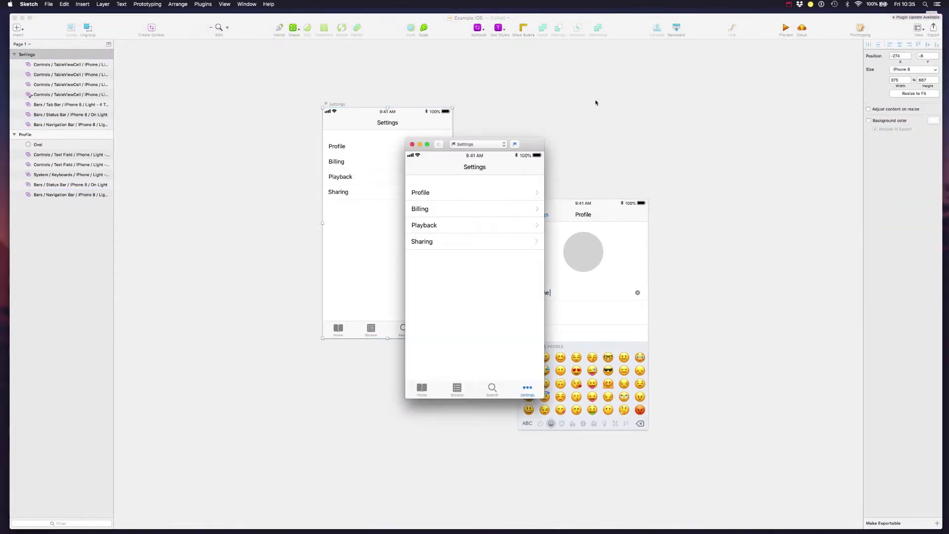
left_click(472, 194)
left_click(425, 166)
left_click(452, 194)
key("super+p")
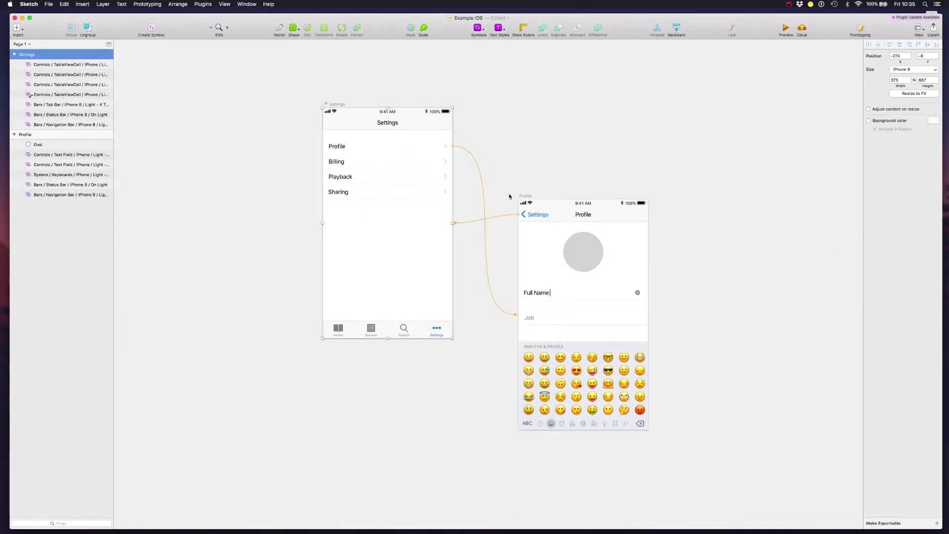
Move the Profile artboard up beside the Settings artboard, to about X 400, Y 26.
left_click_drag(521, 197, 558, 117)
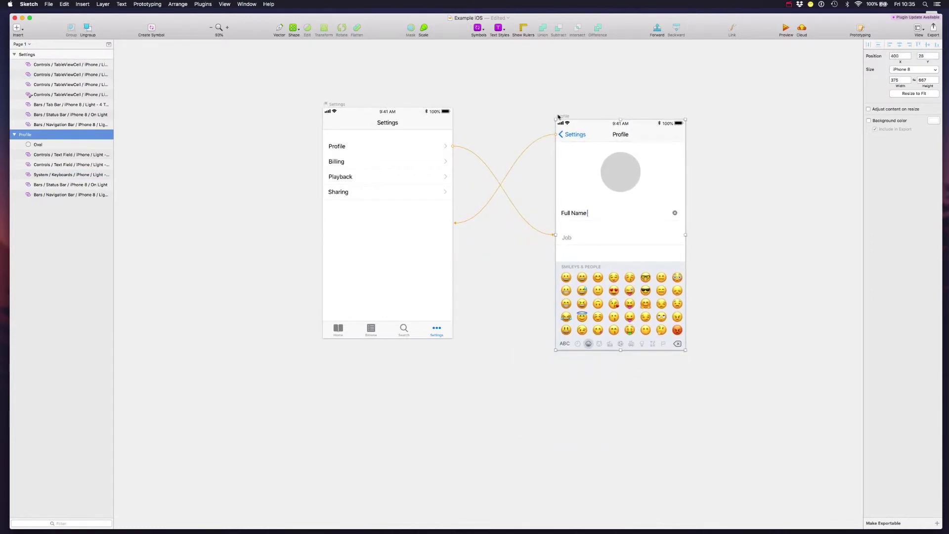
left_click(506, 269)
left_click(563, 115)
Check the link settings of the Profile navigation bar and the Profile row, and preview the prototype.
left_click(638, 136)
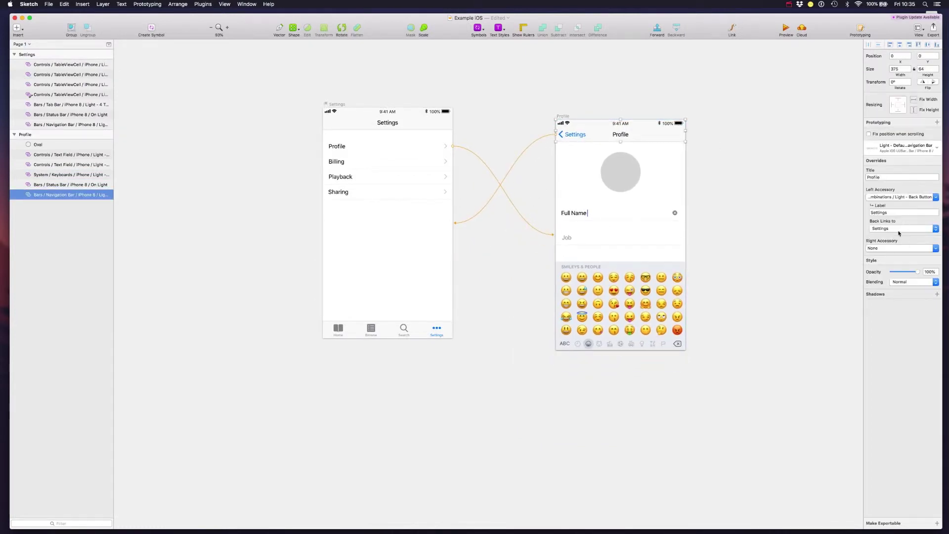
left_click(452, 148)
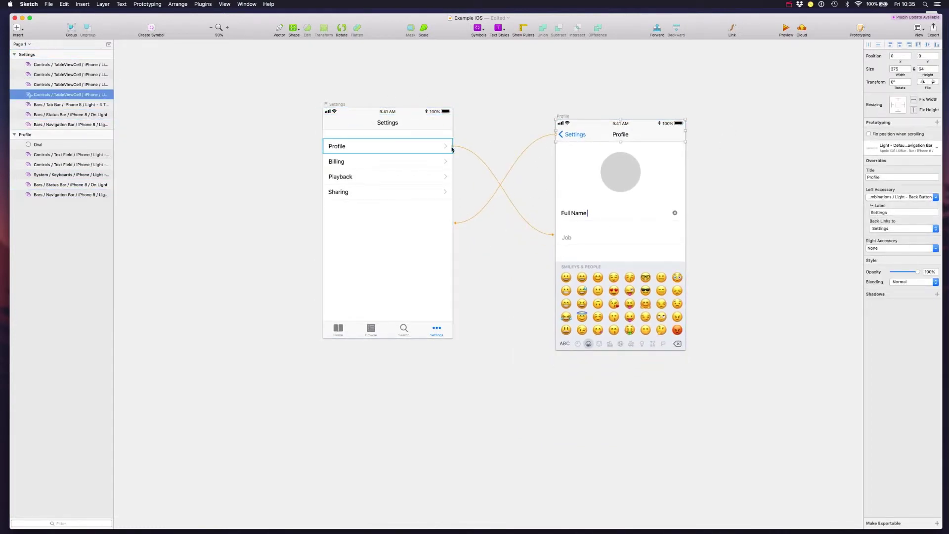
left_click(492, 218)
left_click(787, 30)
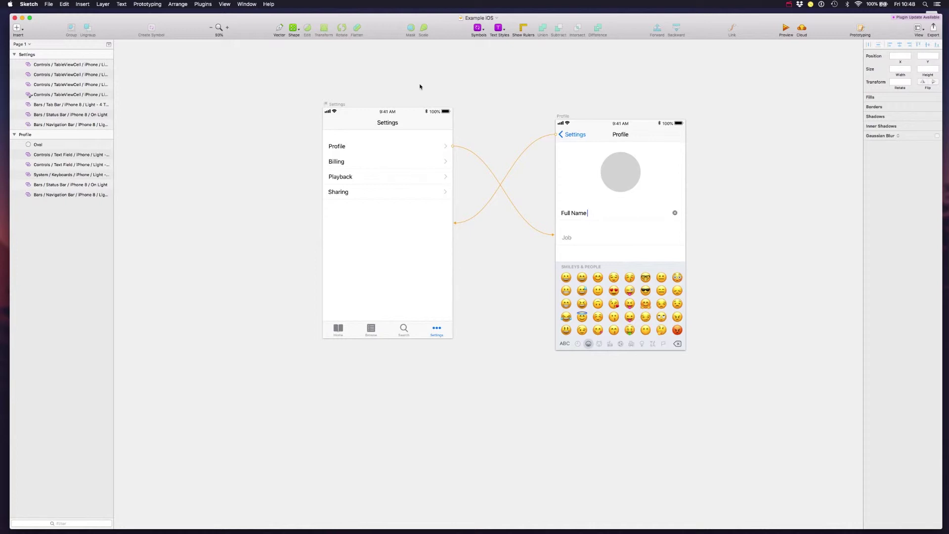
Export the Settings and Profile artboards with the Zeplin plugin into the iOS Example project.
left_click(346, 105)
left_click(566, 122, "shift")
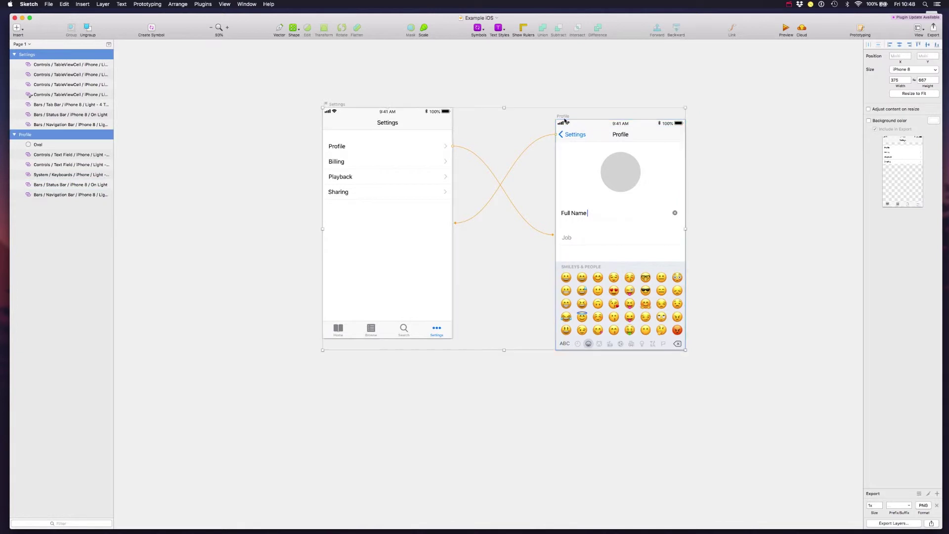
left_click(203, 4)
mouse_move(240, 20)
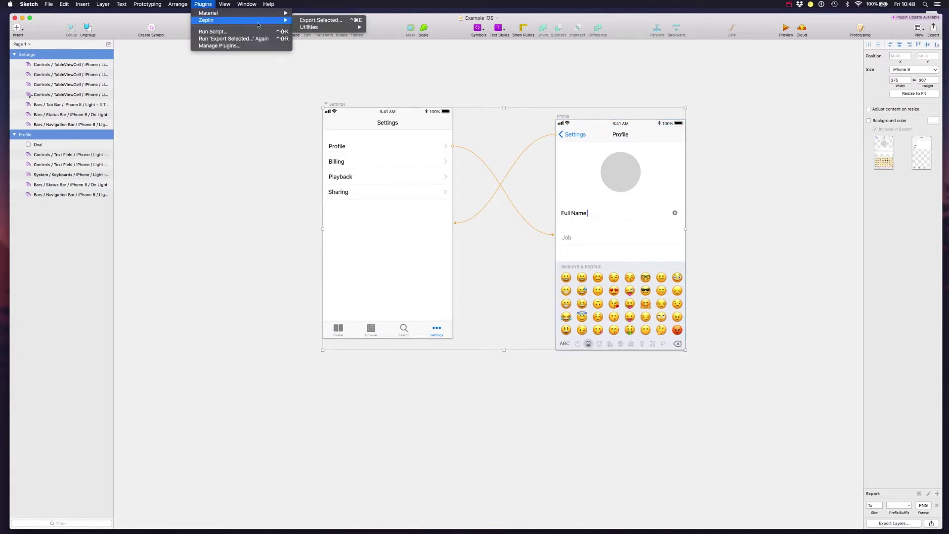
left_click(328, 23)
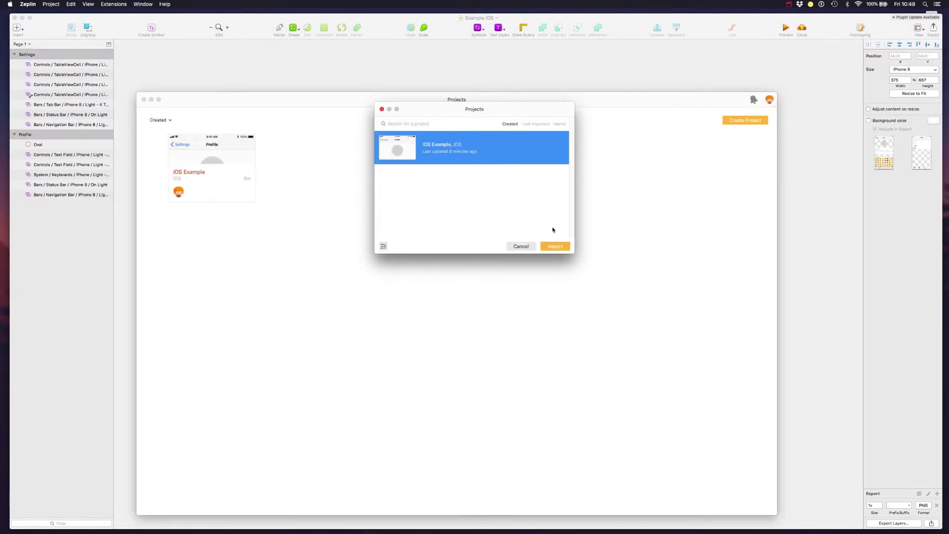
left_click(554, 246)
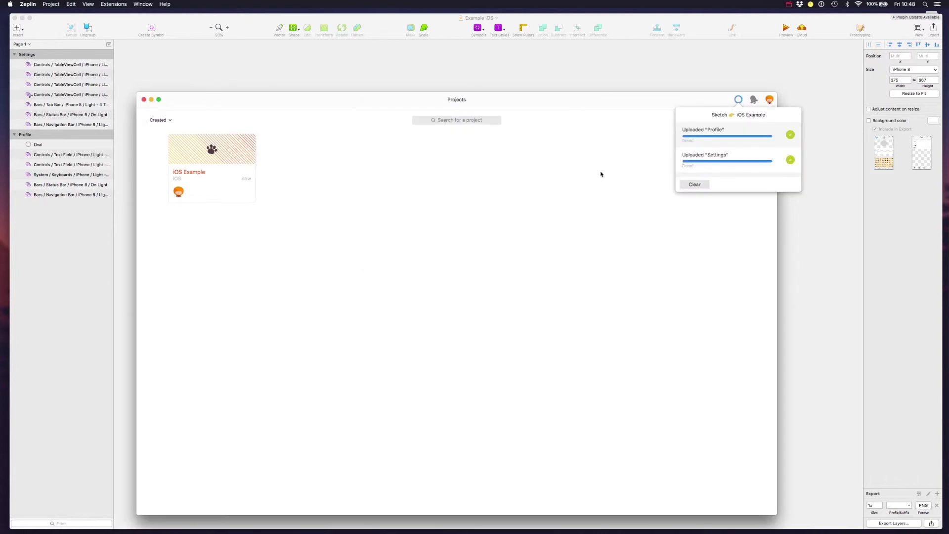
Clear the upload list, open the iOS Example project in Zeplin and place the Settings screen before Profile.
left_click(699, 187)
double_click(229, 154)
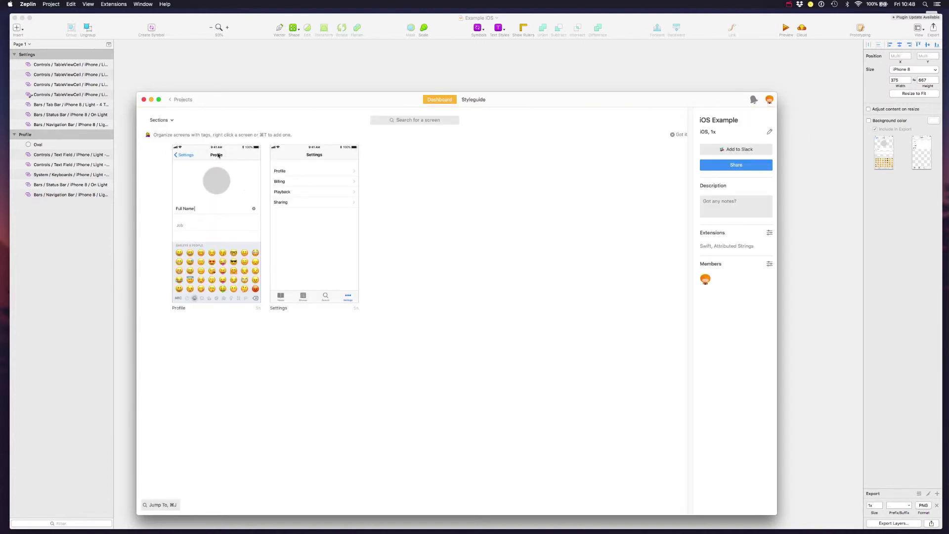
left_click_drag(218, 155, 407, 148)
left_click_drag(294, 159, 216, 159)
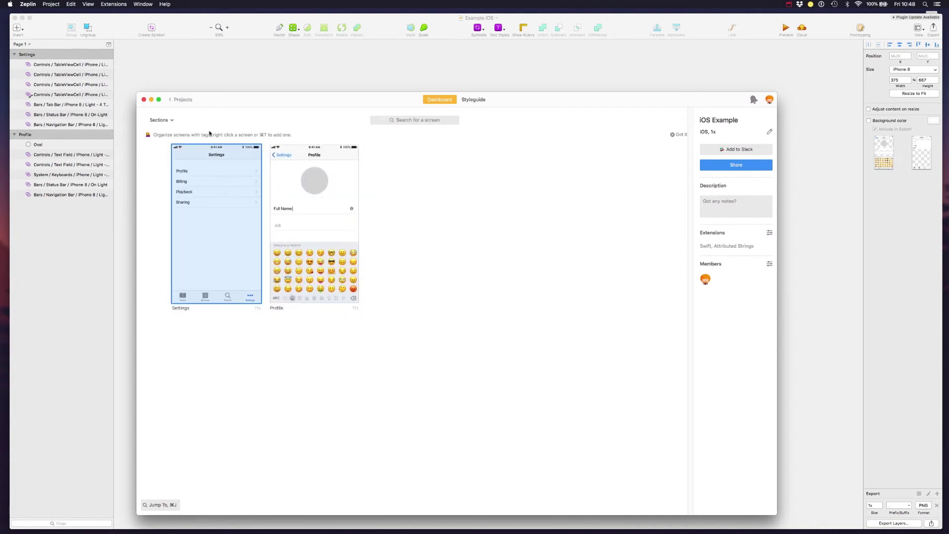
left_click(159, 120)
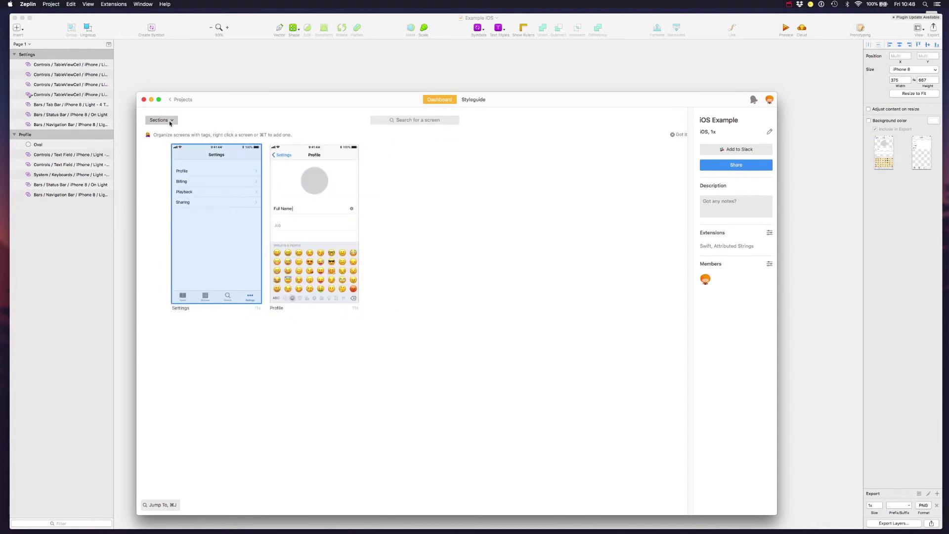
left_click(465, 239)
left_click(477, 186)
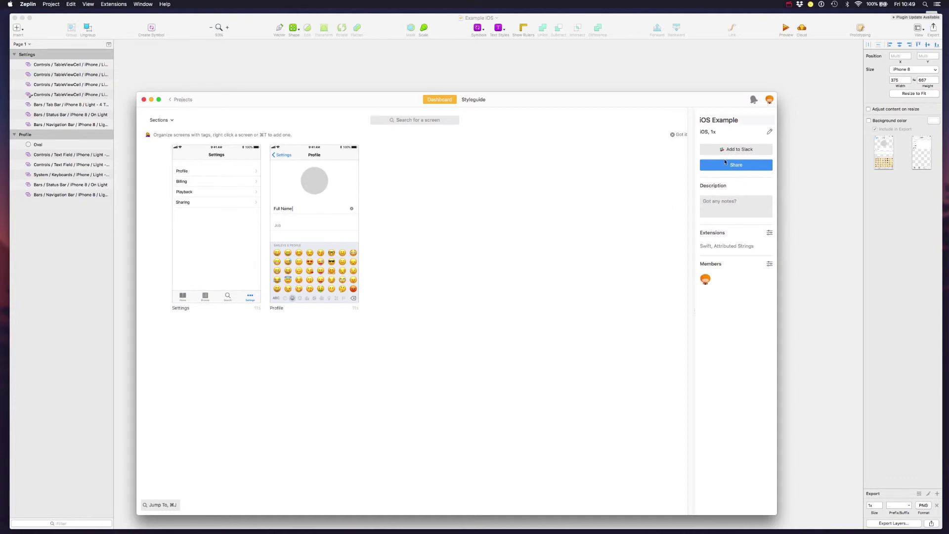
Open the Settings screen and inspect the dimensions, spacing and colors of its table rows.
left_click(233, 204)
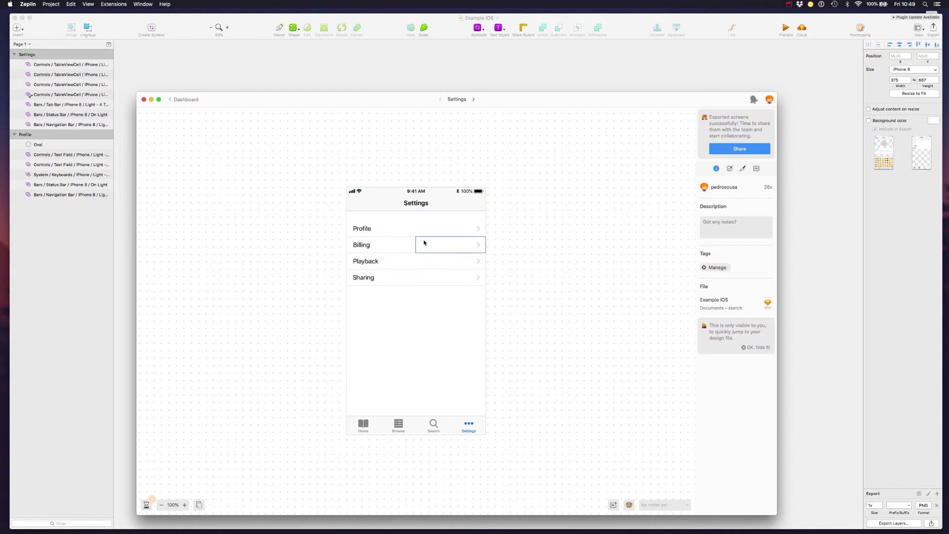
left_click(409, 267)
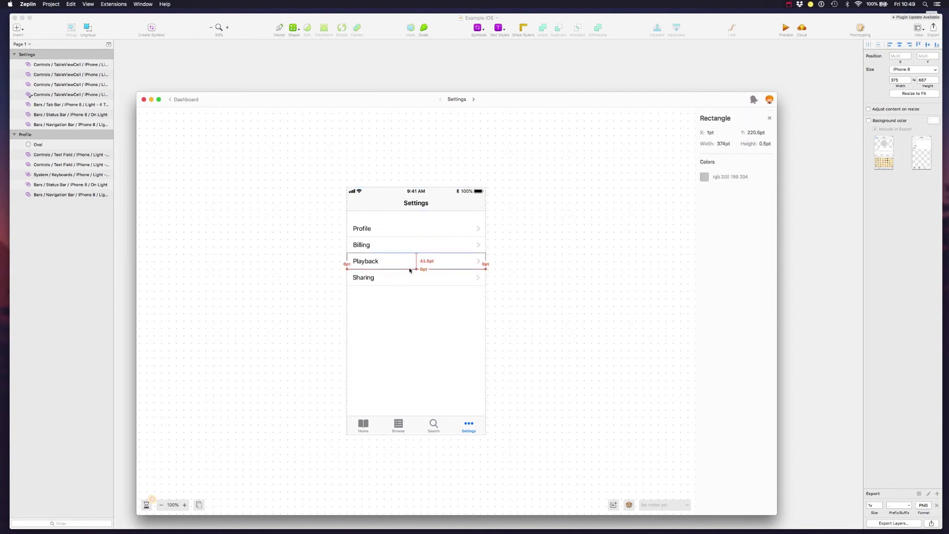
left_click(381, 259)
left_click(372, 236)
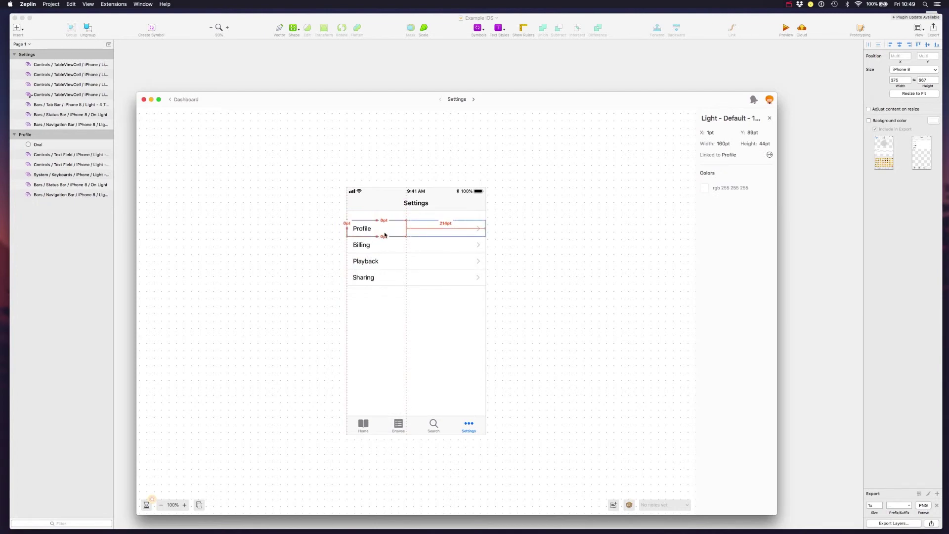
Inspect the Browse tab icon on the Settings screen and follow the Profile row's link to the Profile screen.
left_click(402, 428)
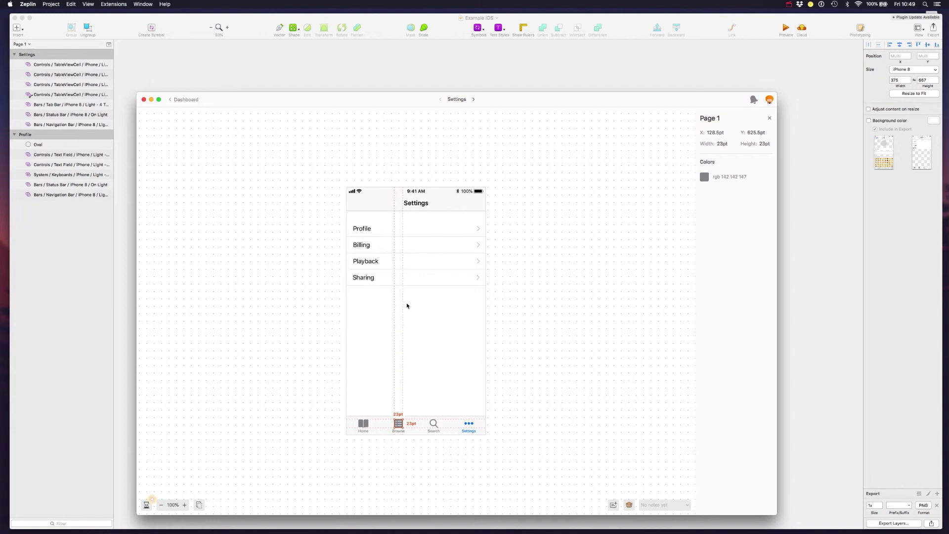
left_click(376, 234)
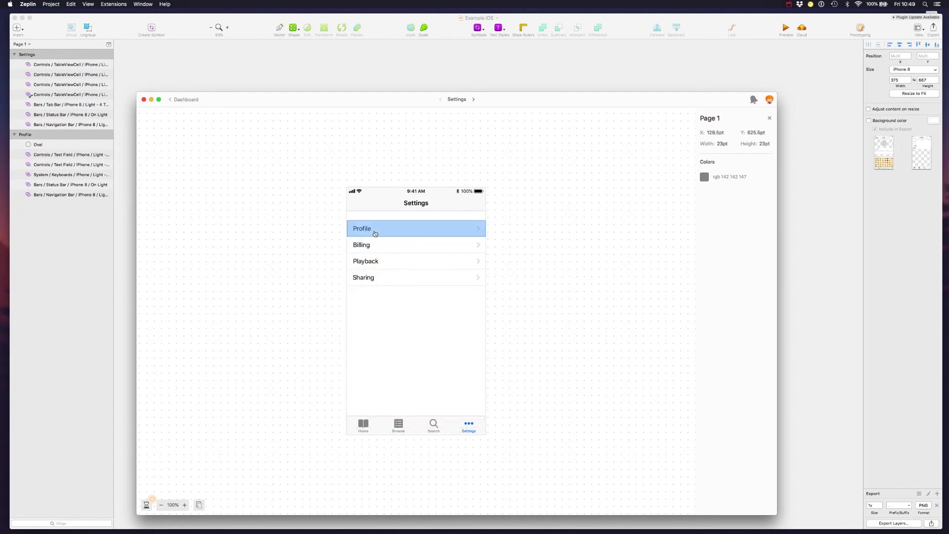
left_click(373, 233)
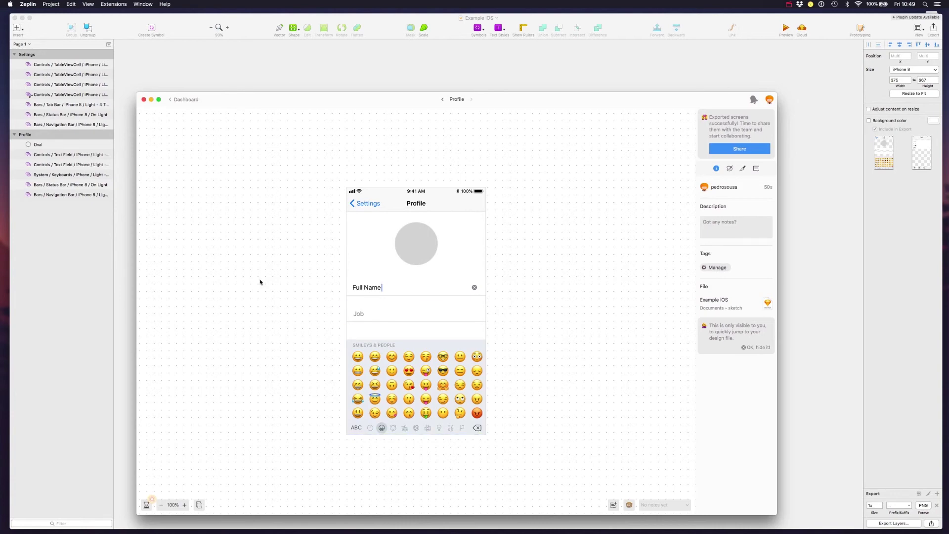
View the Profile screen's version history, and close the Zeplin project to return to the Example iOS document in Sketch.
left_click(147, 504)
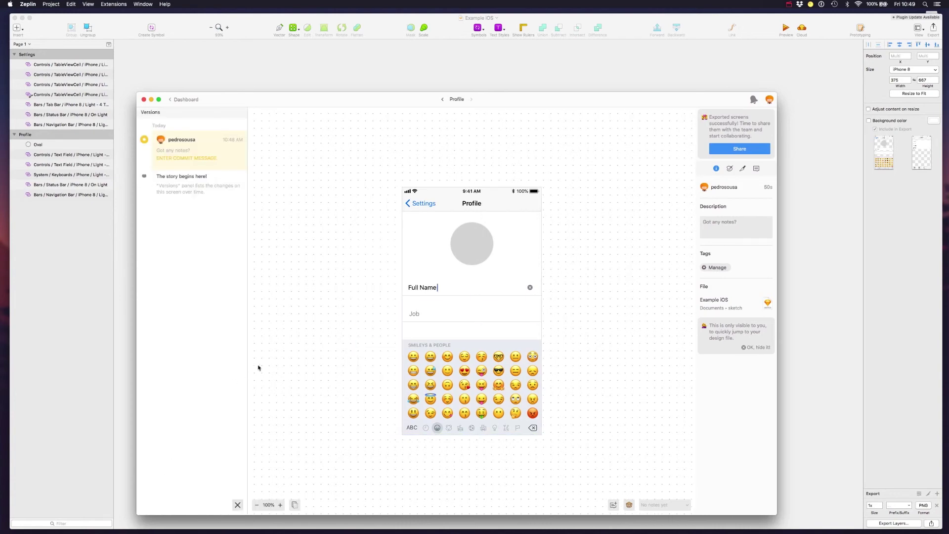
left_click(182, 99)
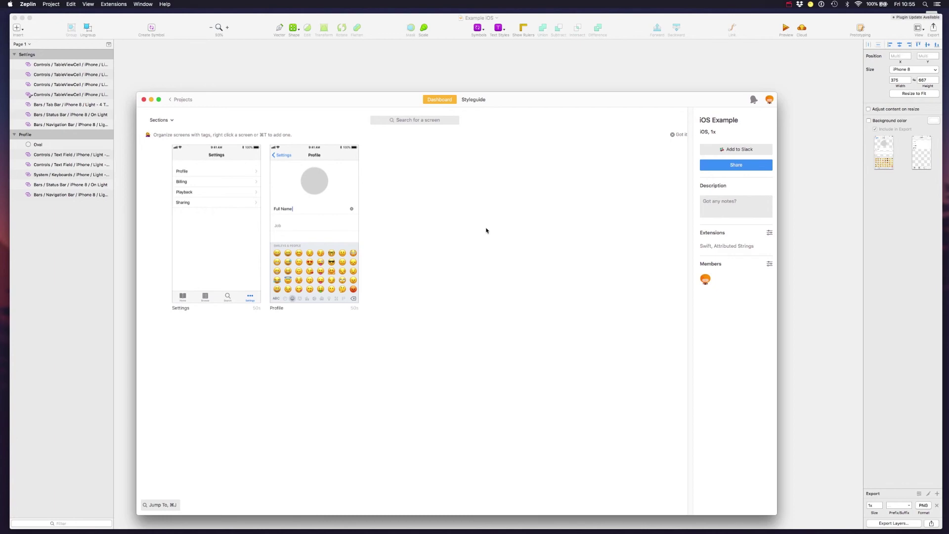
key("super+w")
left_click(306, 215)
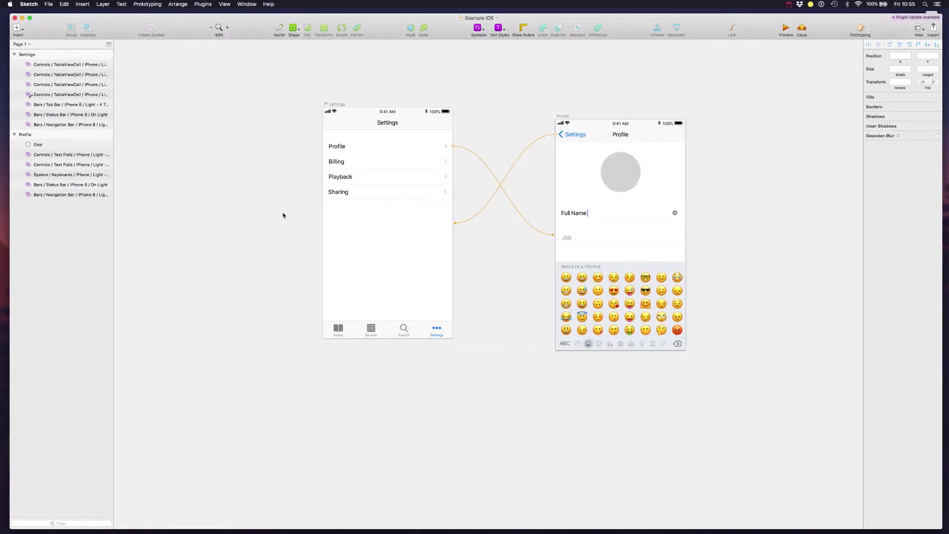